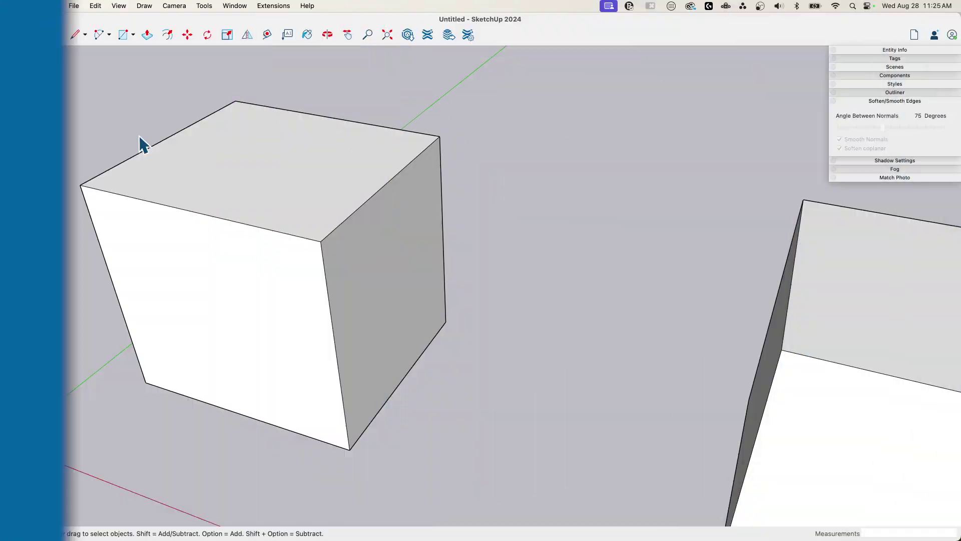
pyautogui.moveTo(142, 145); pyautogui.dragTo(339, 235, button='middle')
pyautogui.moveTo(257, 218); pyautogui.dragTo(475, 214, button='middle')
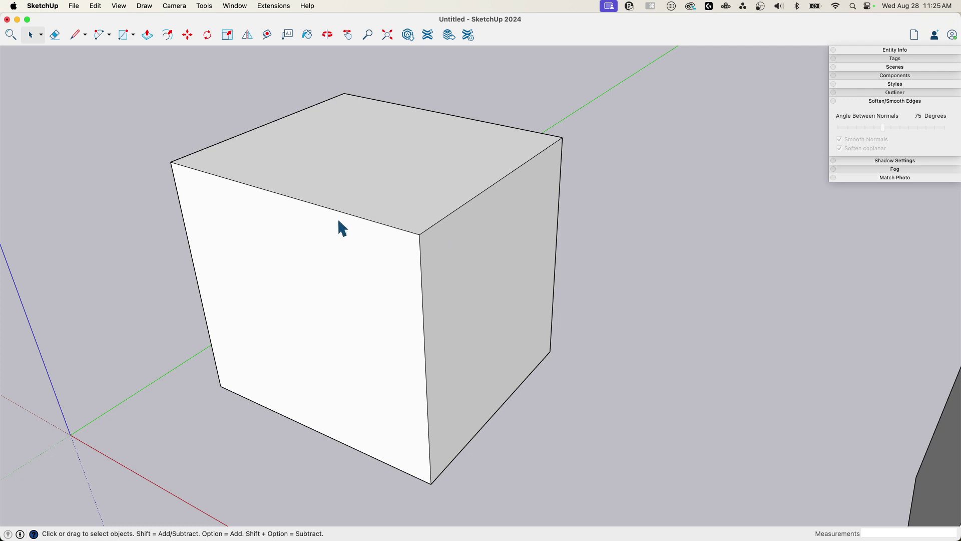
pyautogui.moveTo(343, 217); pyautogui.dragTo(415, 232, button='middle')
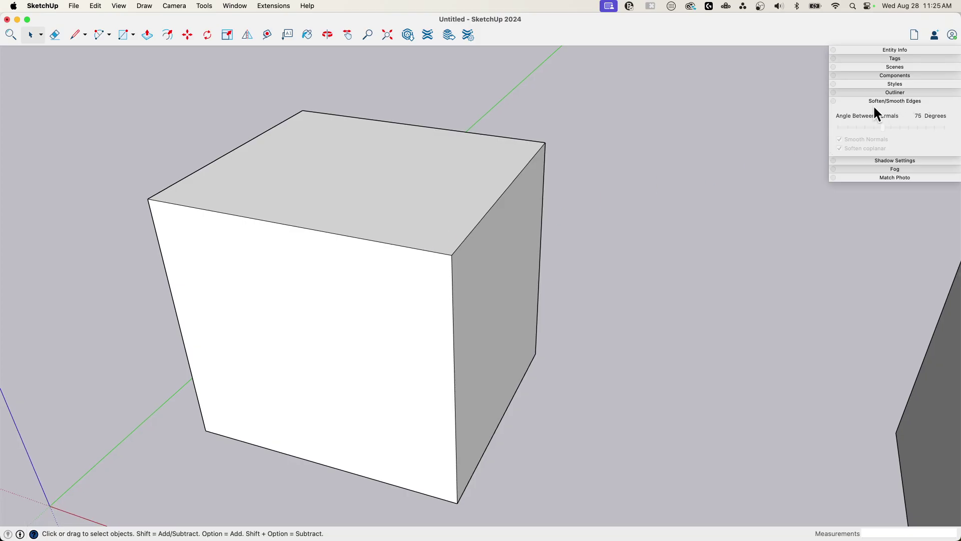
pyautogui.moveTo(605, 219); pyautogui.dragTo(215, 154, button='middle')
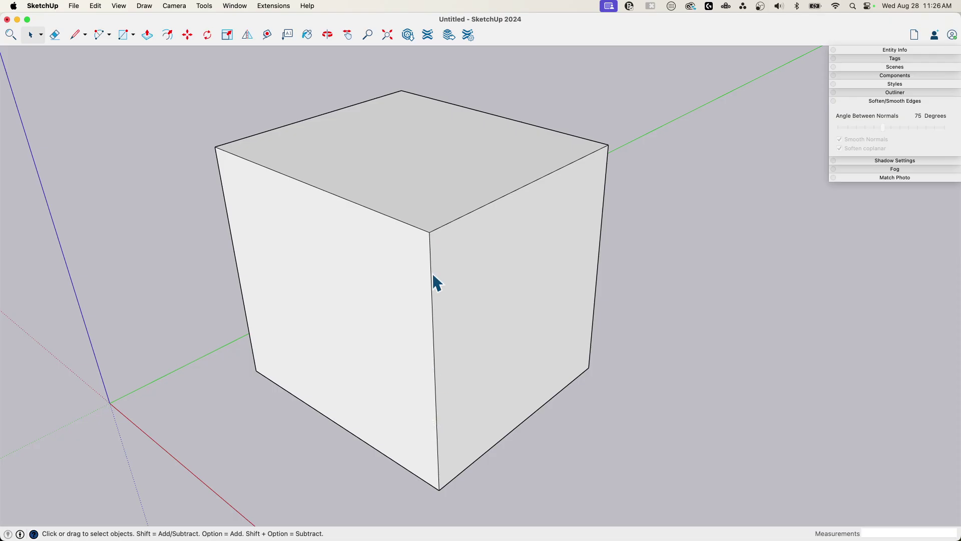
pyautogui.click(394, 219)
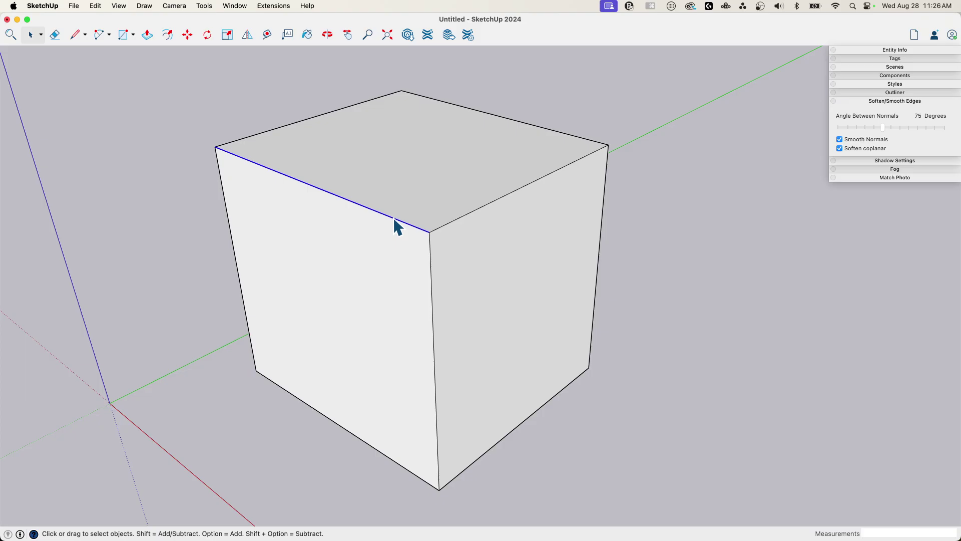
pyautogui.click(452, 223)
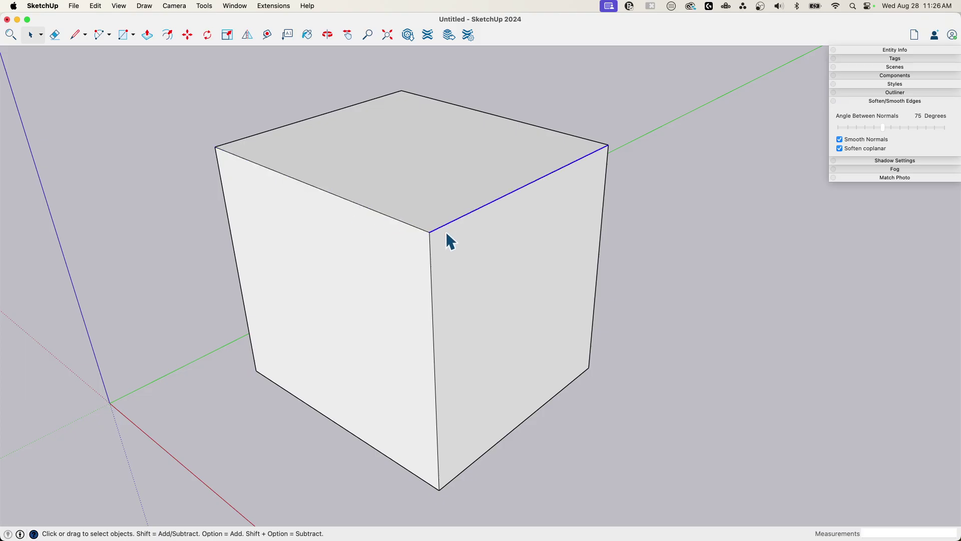
pyautogui.click(429, 252)
pyautogui.click(695, 235)
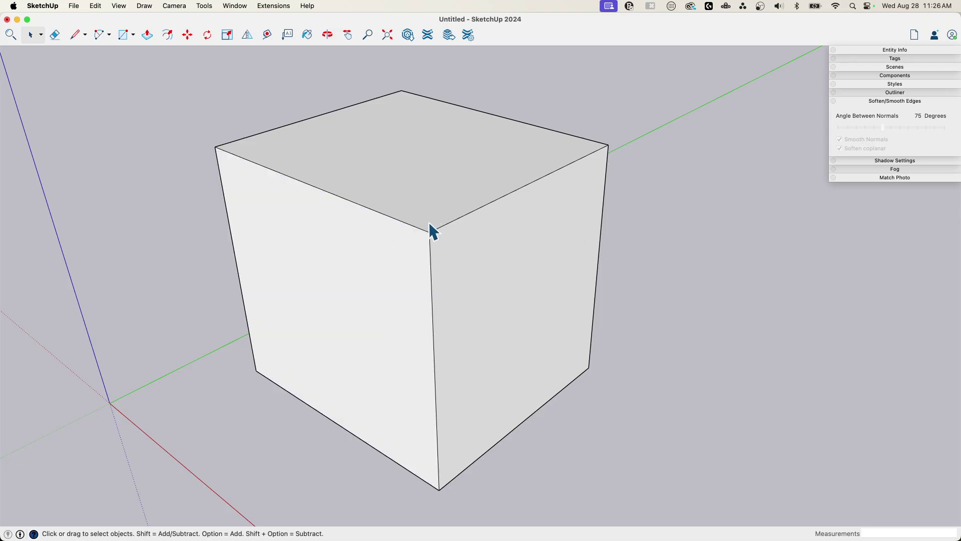
# - Round the first cube's front vertical corner with a tangent arc of about 7 5/16" radius, pushing the cut-off corner down through the full height
pyautogui.click(99, 35)
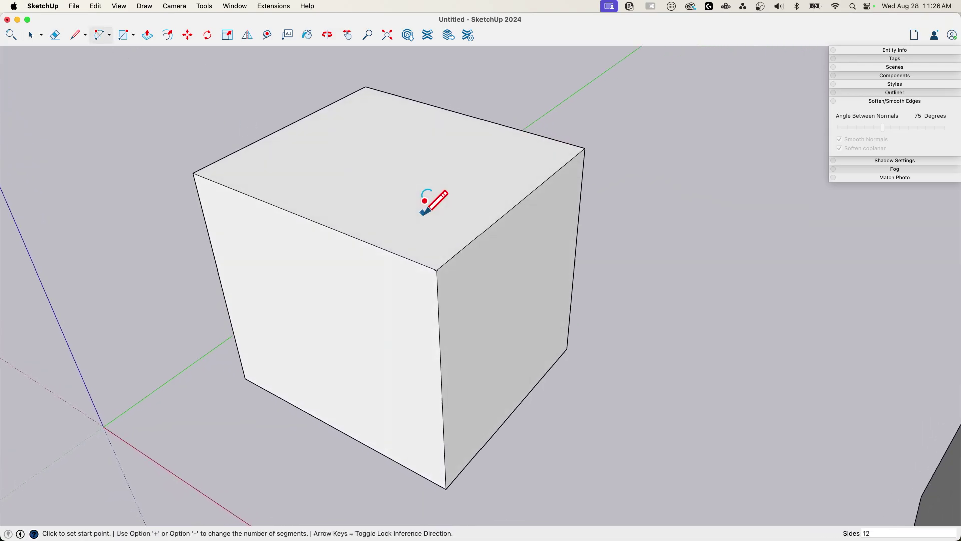
pyautogui.click(366, 244)
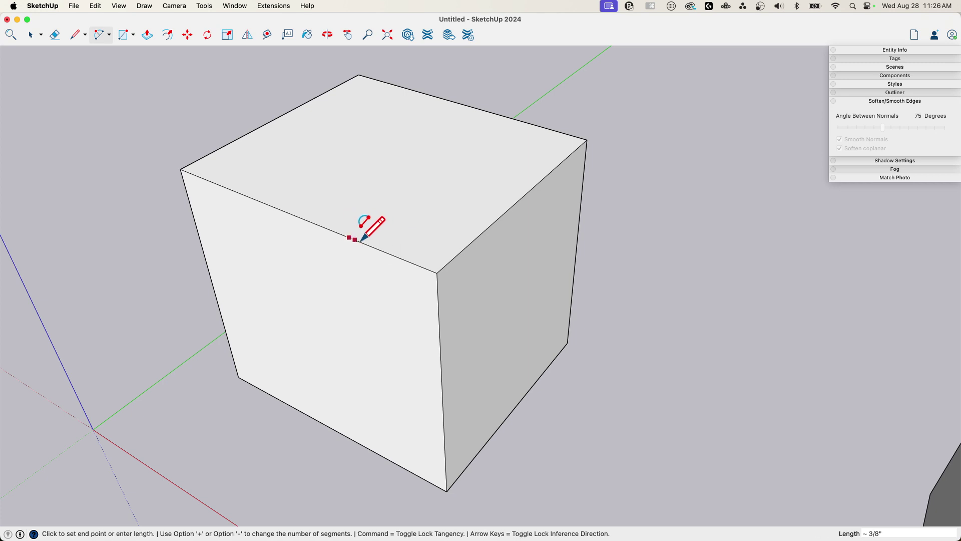
pyautogui.doubleClick(497, 219)
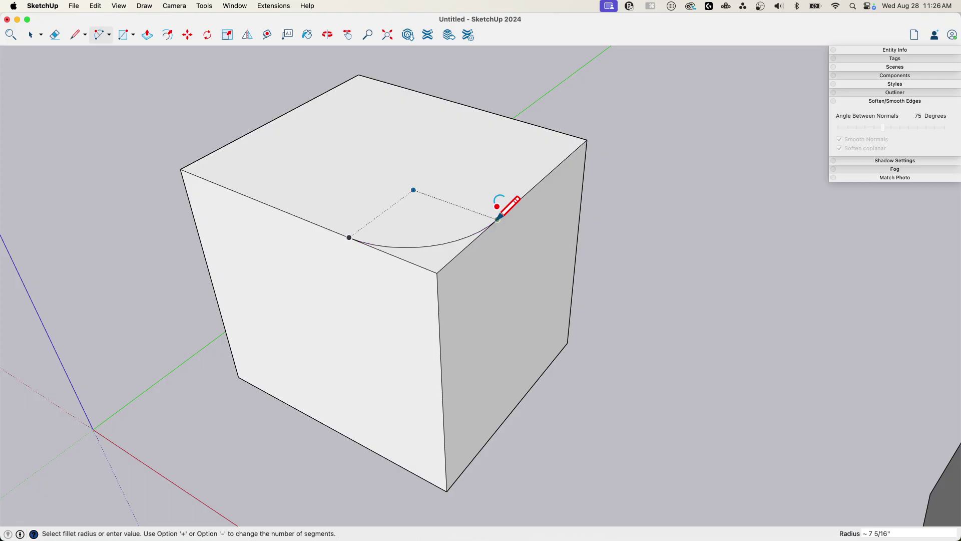
pyautogui.press('p')
pyautogui.click(431, 266)
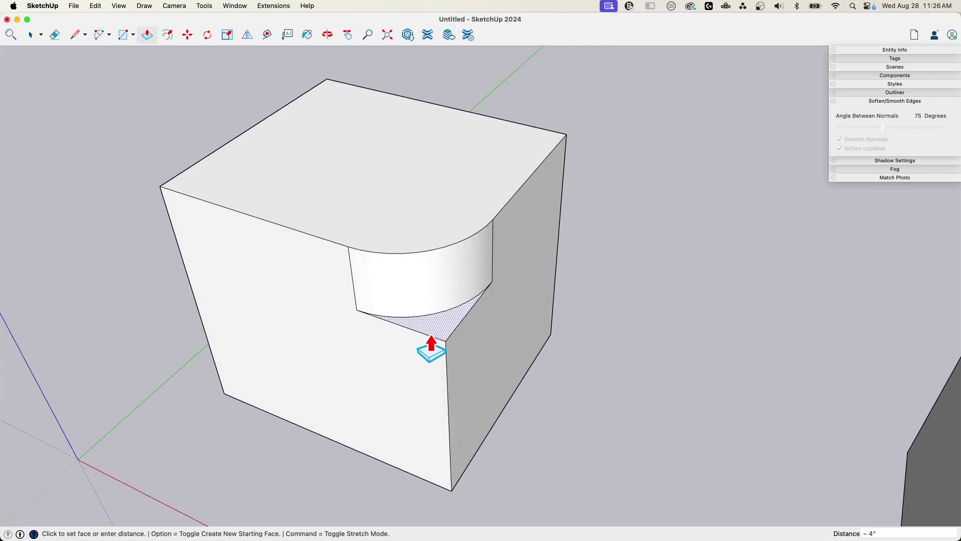
pyautogui.click(443, 506)
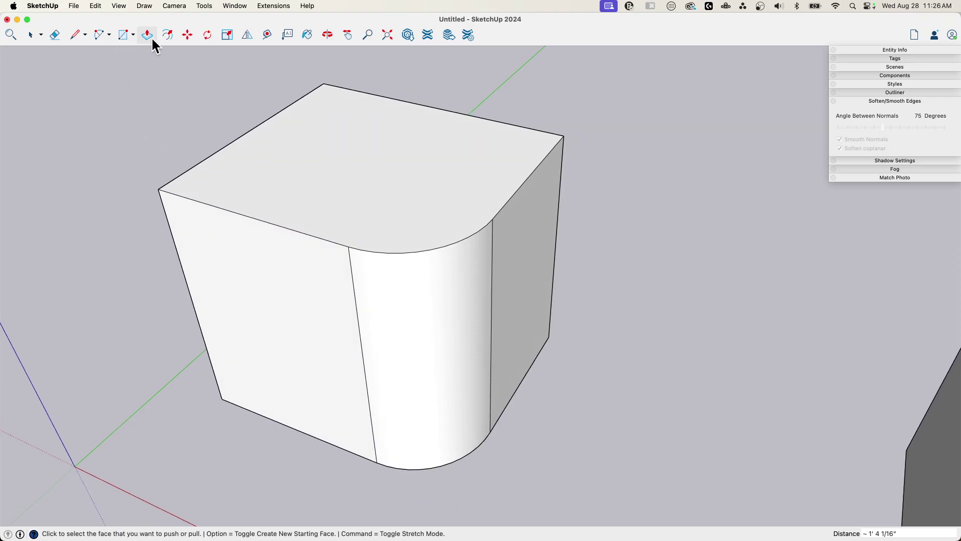
# - Draw a tangent arc of about 2 7/8" radius across the upper corner of the first cube's side face, beside the top edge leading to the rounded corner
pyautogui.click(171, 36)
pyautogui.click(106, 34)
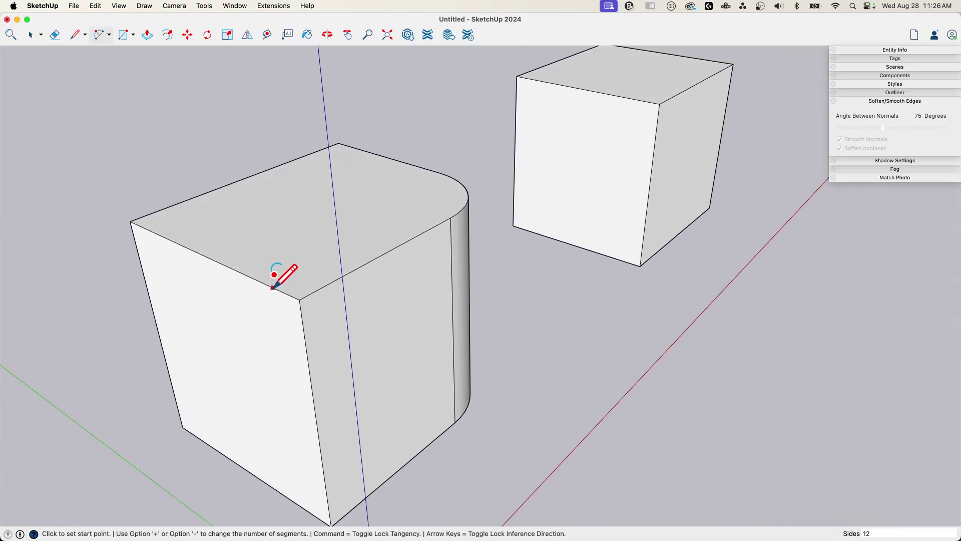
pyautogui.click(273, 287)
pyautogui.doubleClick(304, 332)
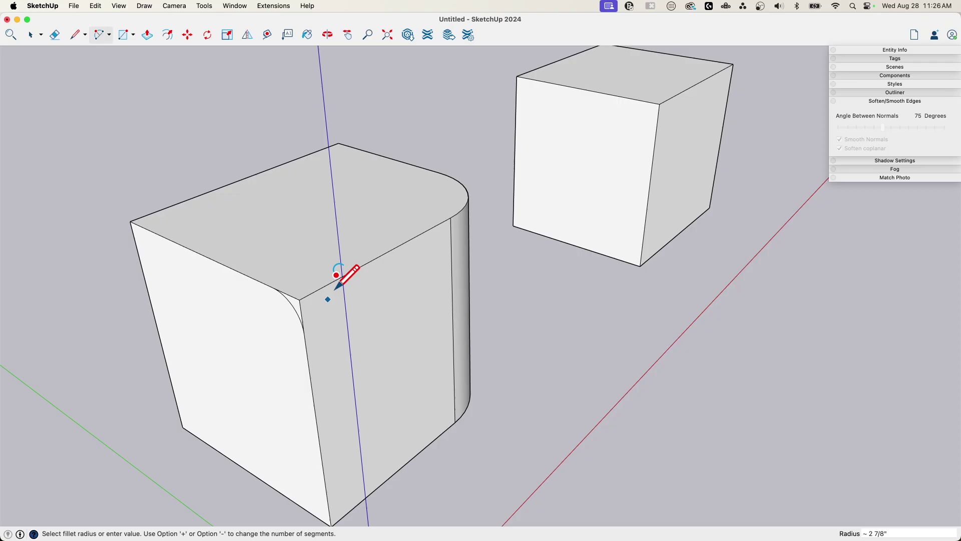
# - Use Follow Me to round the first cube's top edge, sweeping the small corner profile along the two straight edges and the arc between them
pyautogui.press('space')
pyautogui.click(361, 267)
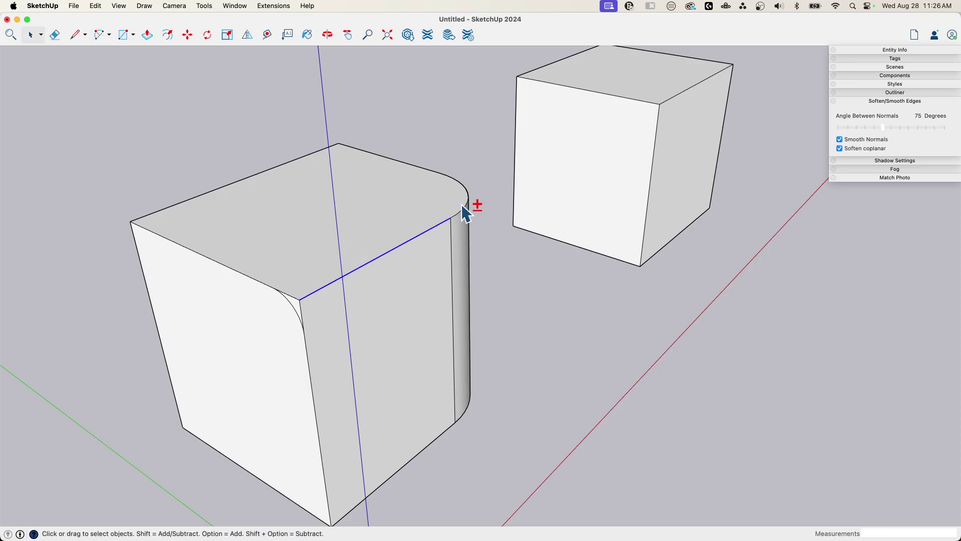
pyautogui.keyDown('shift'); pyautogui.click(429, 170); pyautogui.keyUp('shift')
pyautogui.click(204, 6)
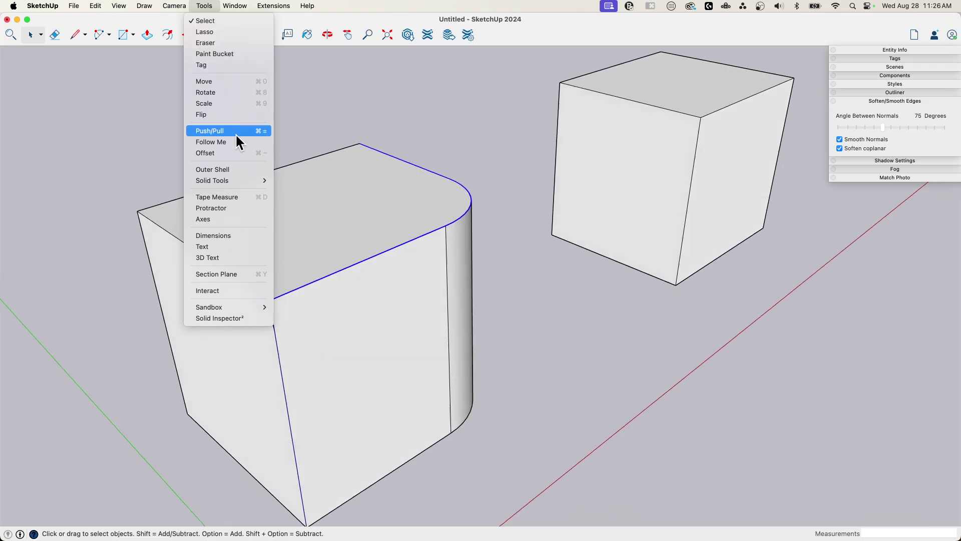
pyautogui.click(223, 142)
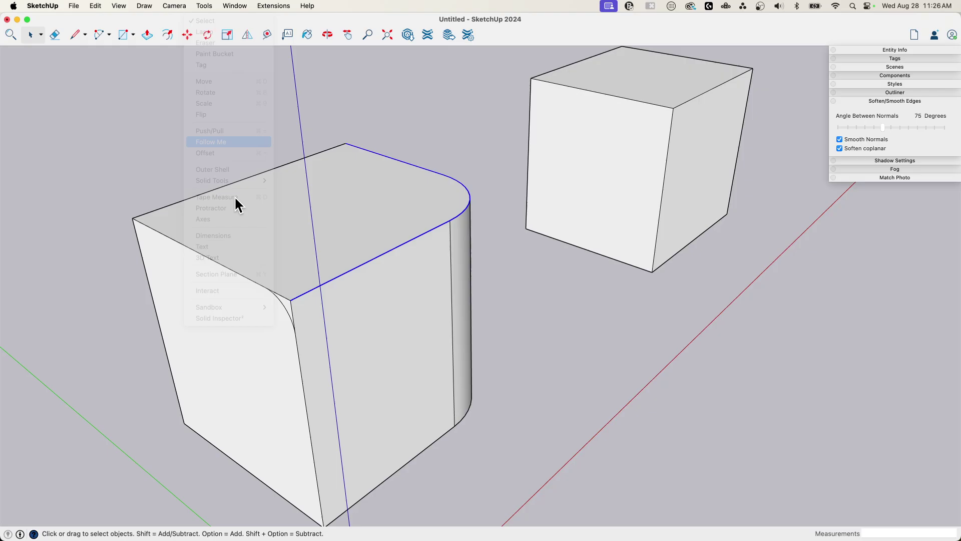
pyautogui.click(288, 306)
# - Soften and smooth the visible seam lines bordering the rounded top edge and rounded vertical corner with the Eraser
pyautogui.moveTo(304, 302)
pyautogui.mouseDown(button='middle')
pyautogui.moveTo(281, 175)
pyautogui.moveTo(327, 241)
pyautogui.moveTo(310, 181)
pyautogui.moveTo(253, 175)
pyautogui.moveTo(399, 174)
pyautogui.moveTo(378, 258)
pyautogui.moveTo(330, 302)
pyautogui.moveTo(337, 270)
pyautogui.moveTo(277, 243)
pyautogui.mouseUp(button='middle')
pyautogui.press('e')
pyautogui.press('alt')
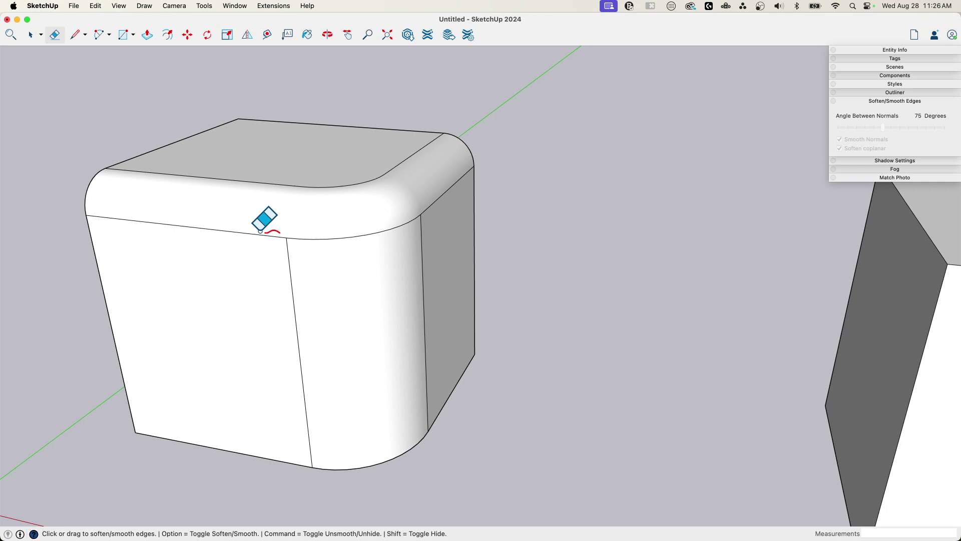
pyautogui.keyDown('alt'); pyautogui.moveTo(259, 231); pyautogui.dragTo(302, 239); pyautogui.keyUp('alt')
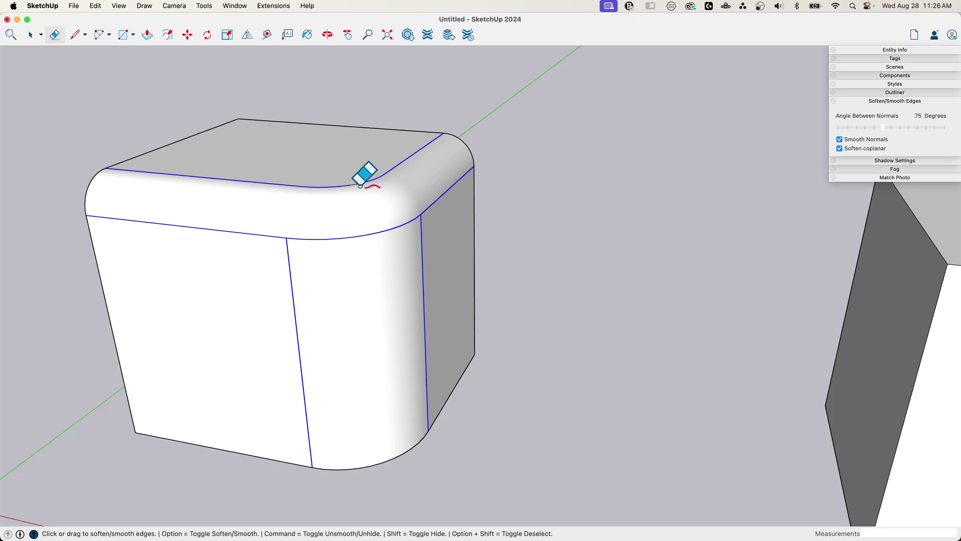
pyautogui.click(447, 192)
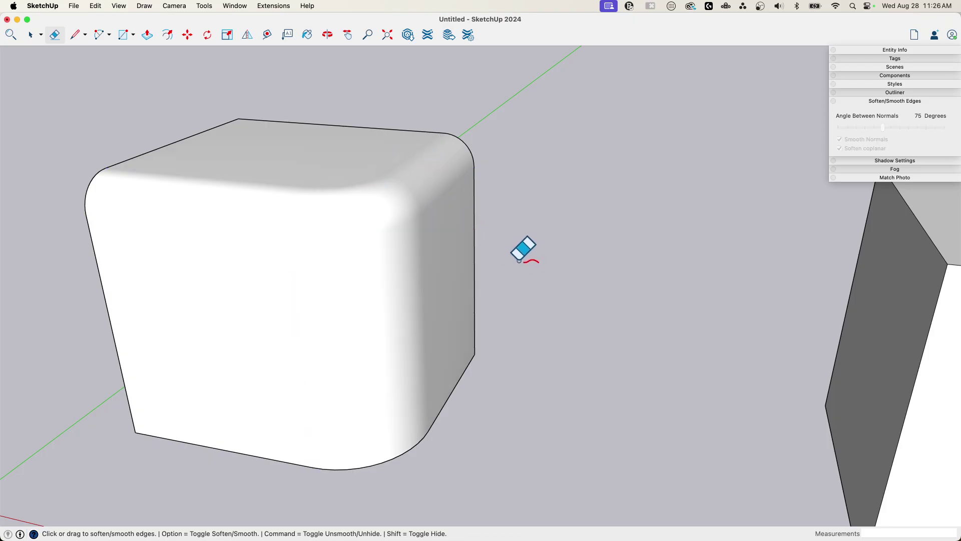
# - Turn on hidden geometry and examine the facets that make up the rounded edges and corner of the first cube
pyautogui.moveTo(521, 251)
pyautogui.mouseDown(button='middle')
pyautogui.moveTo(399, 189)
pyautogui.moveTo(272, 161)
pyautogui.moveTo(302, 279)
pyautogui.moveTo(453, 253)
pyautogui.moveTo(272, 272)
pyautogui.moveTo(420, 202)
pyautogui.moveTo(379, 202)
pyautogui.moveTo(409, 273)
pyautogui.moveTo(455, 309)
pyautogui.moveTo(359, 356)
pyautogui.moveTo(327, 265)
pyautogui.moveTo(251, 227)
pyautogui.moveTo(333, 369)
pyautogui.moveTo(497, 337)
pyautogui.moveTo(438, 355)
pyautogui.moveTo(365, 204)
pyautogui.moveTo(281, 212)
pyautogui.moveTo(380, 213)
pyautogui.moveTo(326, 202)
pyautogui.mouseUp(button='middle')
pyautogui.press('space')
pyautogui.scroll(5, 350, 215)
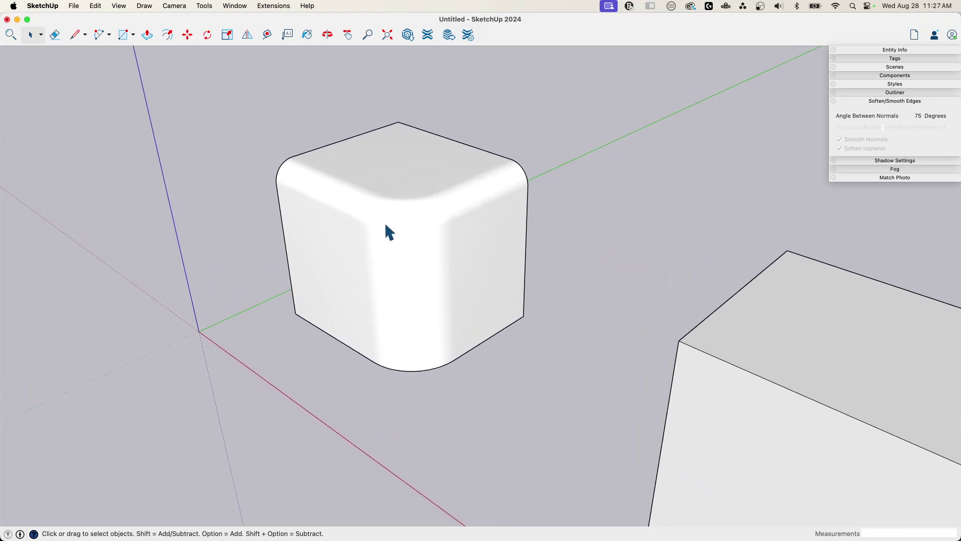
pyautogui.moveTo(429, 289); pyautogui.dragTo(331, 175, button='middle')
pyautogui.press('t')
pyautogui.press('space')
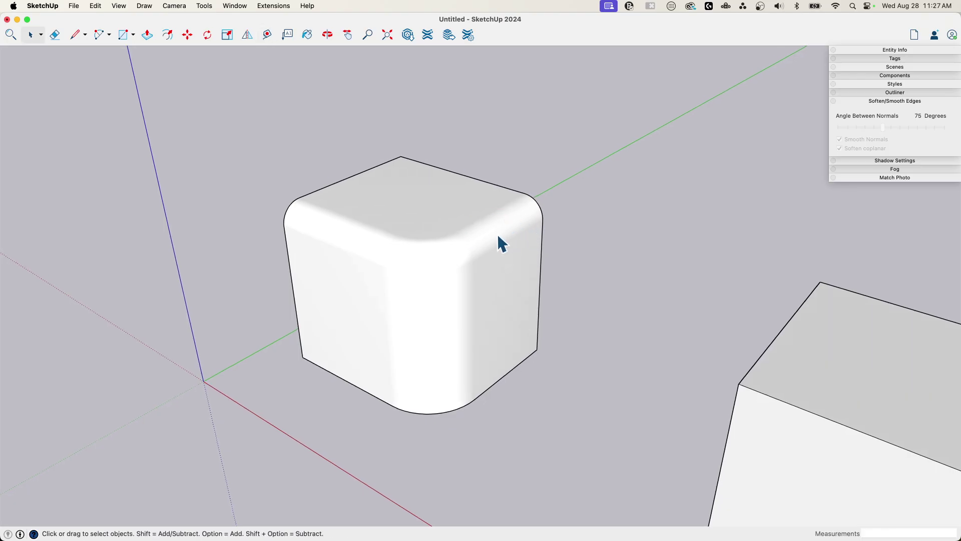
pyautogui.press('alt+super+h')
pyautogui.scroll(5, 464, 260)
pyautogui.scroll(-8, 414, 261)
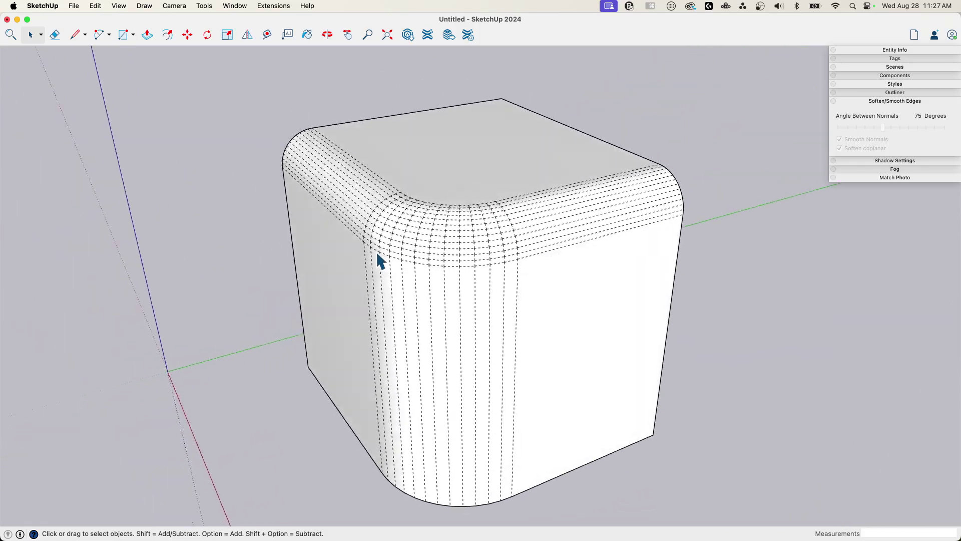
pyautogui.scroll(-5, 450, 253)
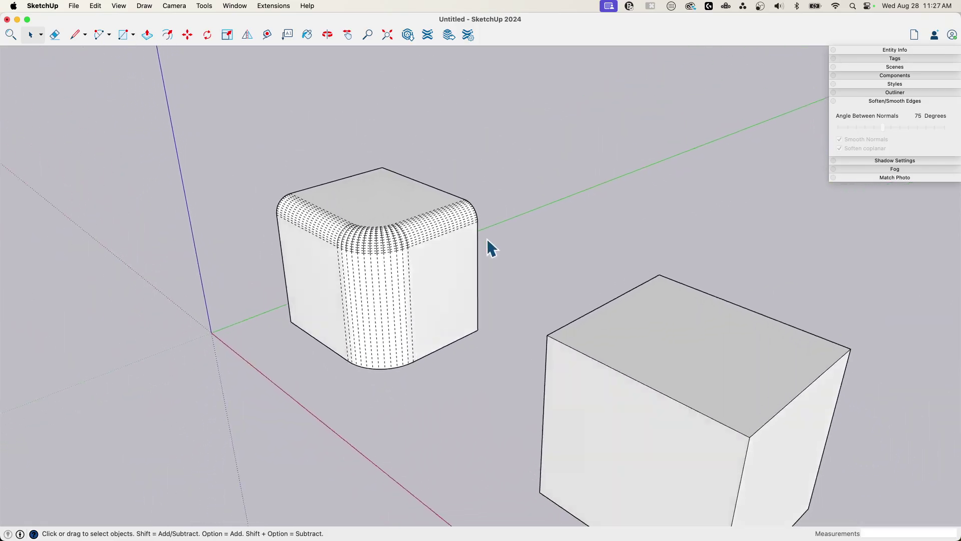
# - Expand Entity Info and compare the entity counts of the plain cube and the rounded cube
pyautogui.moveTo(483, 175); pyautogui.dragTo(746, 494)
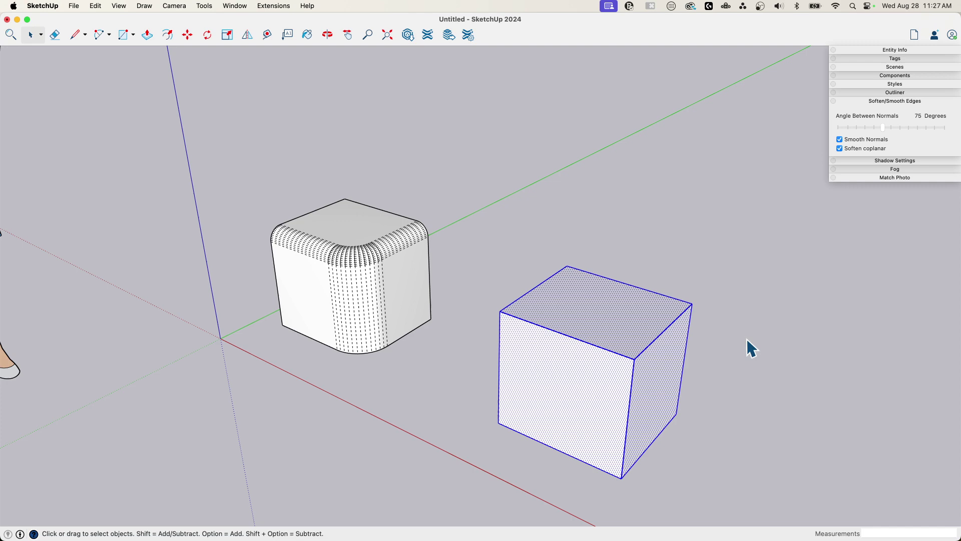
pyautogui.click(884, 49)
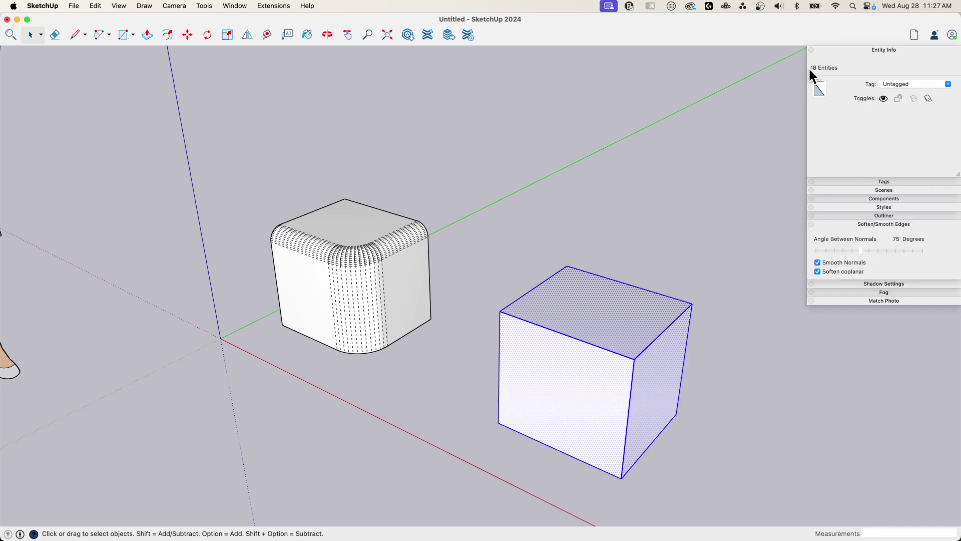
pyautogui.moveTo(234, 175); pyautogui.dragTo(467, 384)
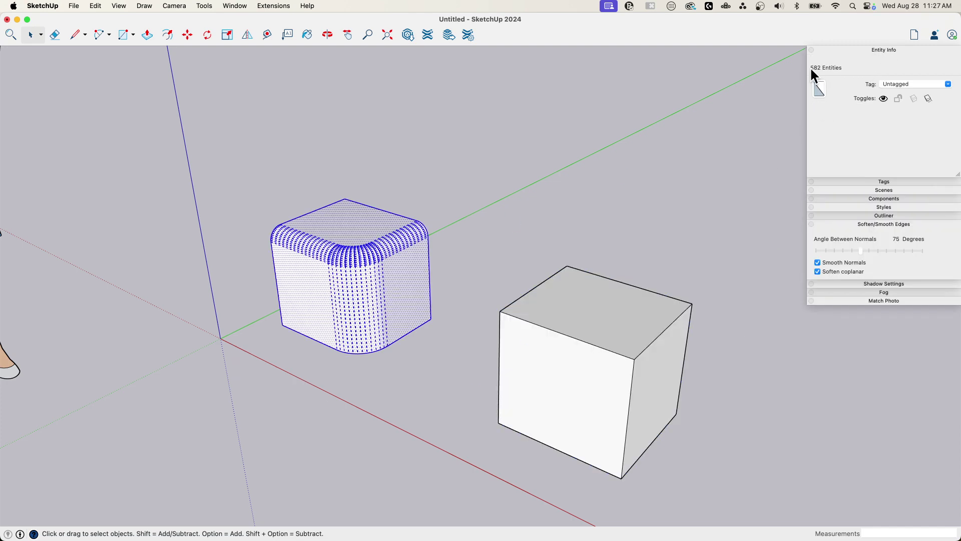
# - Examine the dense facet mesh around the rounded cube's corner and along its curved edges
pyautogui.scroll(6, 316, 286)
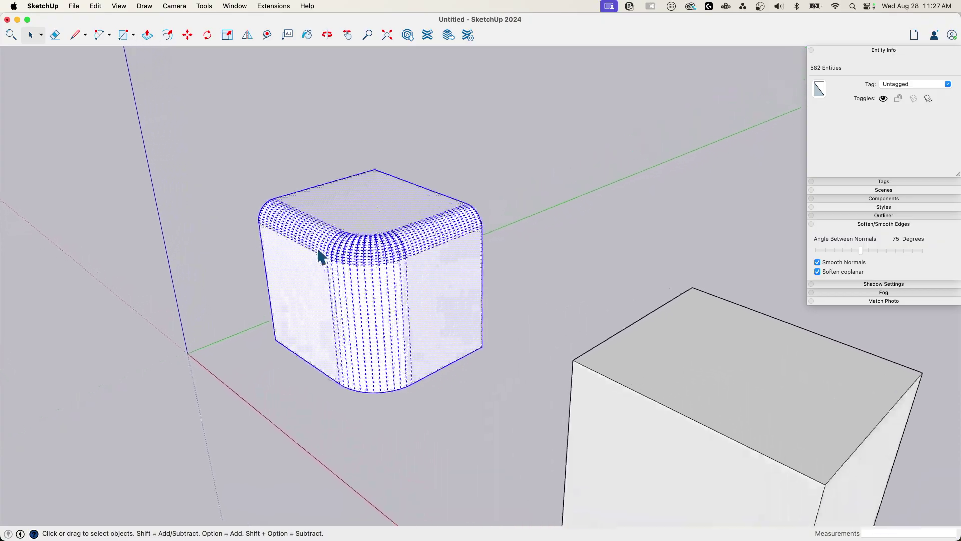
pyautogui.scroll(8, 413, 230)
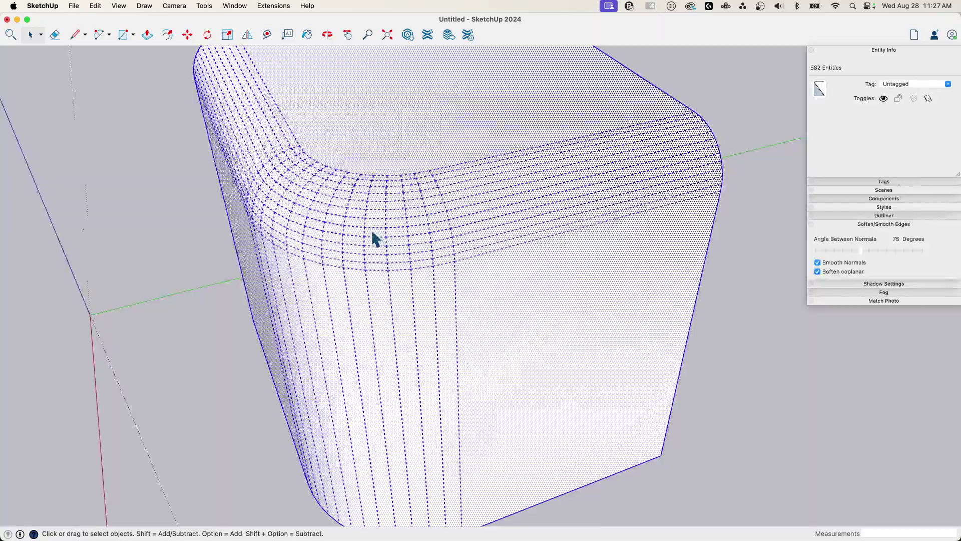
pyautogui.scroll(-10, 469, 251)
pyautogui.moveTo(343, 238); pyautogui.dragTo(401, 273, button='middle')
pyautogui.scroll(5, 400, 273)
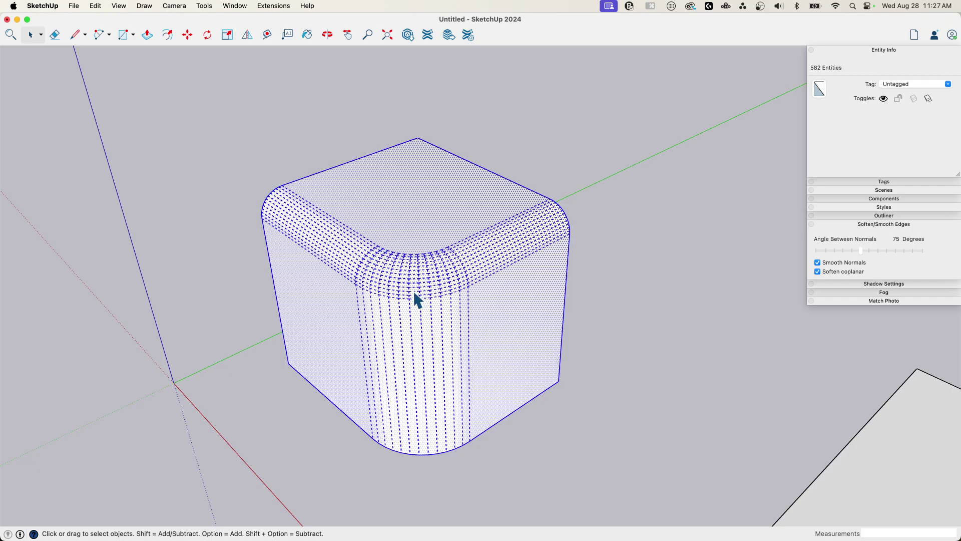
pyautogui.moveTo(422, 294); pyautogui.dragTo(392, 449, button='middle')
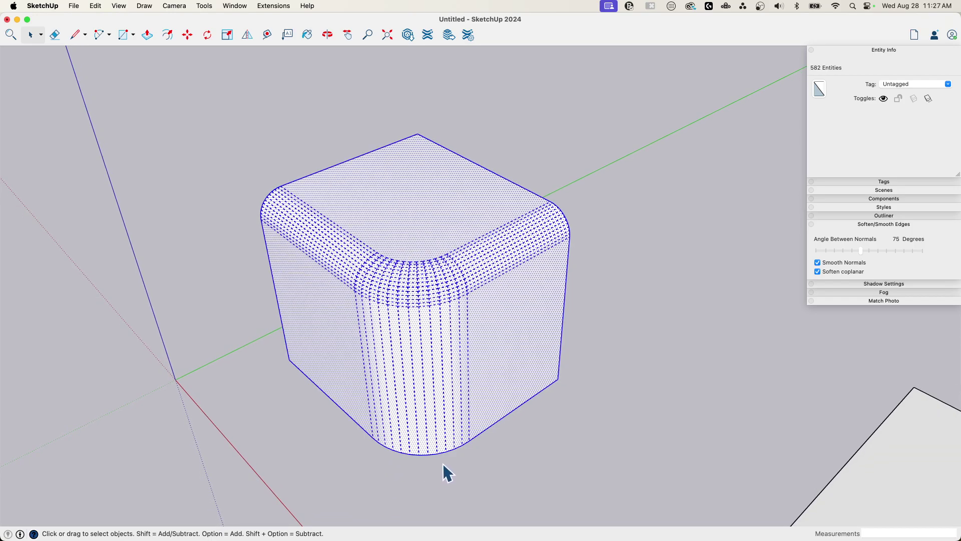
pyautogui.moveTo(273, 226); pyautogui.dragTo(540, 365, button='middle')
# - Soften and smooth the three edges that meet at the plain cube's front top corner
pyautogui.click(481, 430)
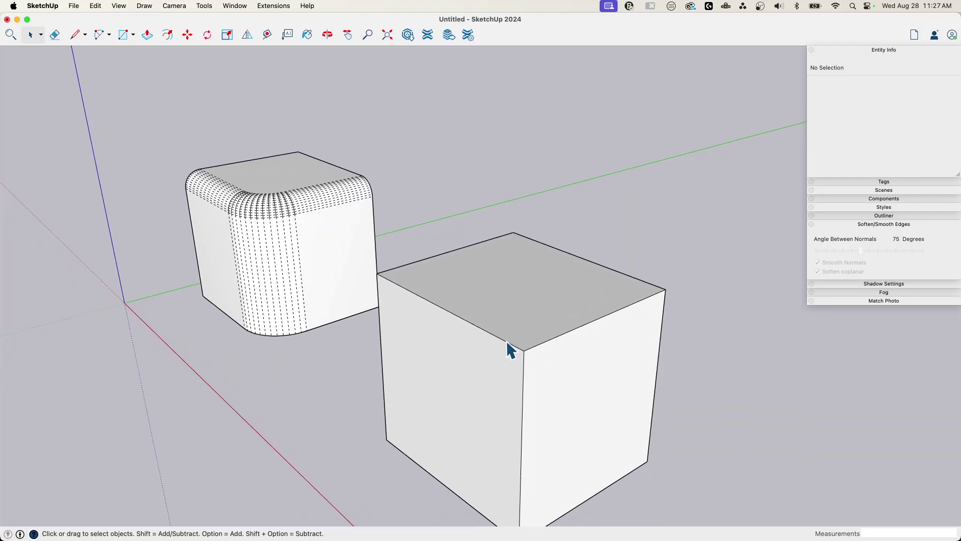
pyautogui.click(507, 342)
pyautogui.keyDown('shift'); pyautogui.click(539, 344); pyautogui.keyUp('shift')
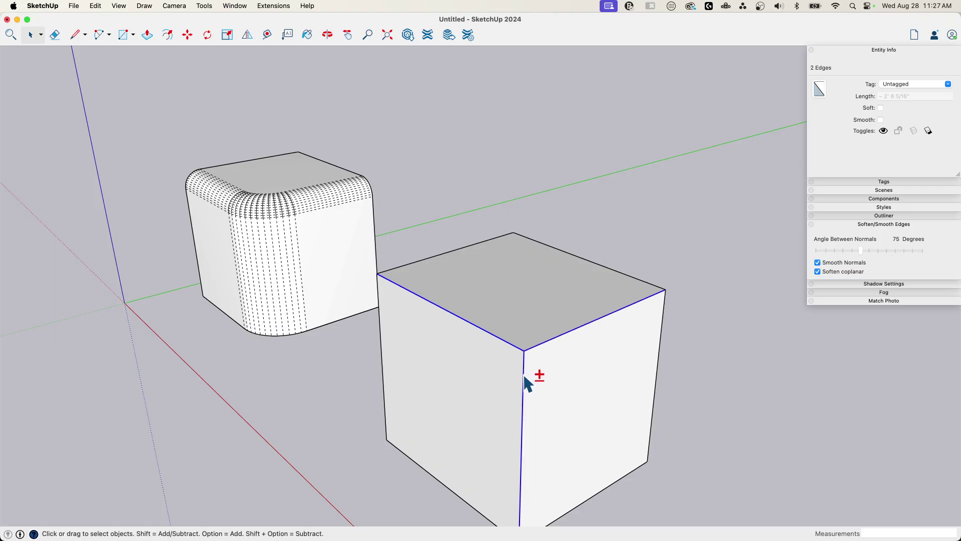
pyautogui.click(881, 119)
pyautogui.click(700, 231)
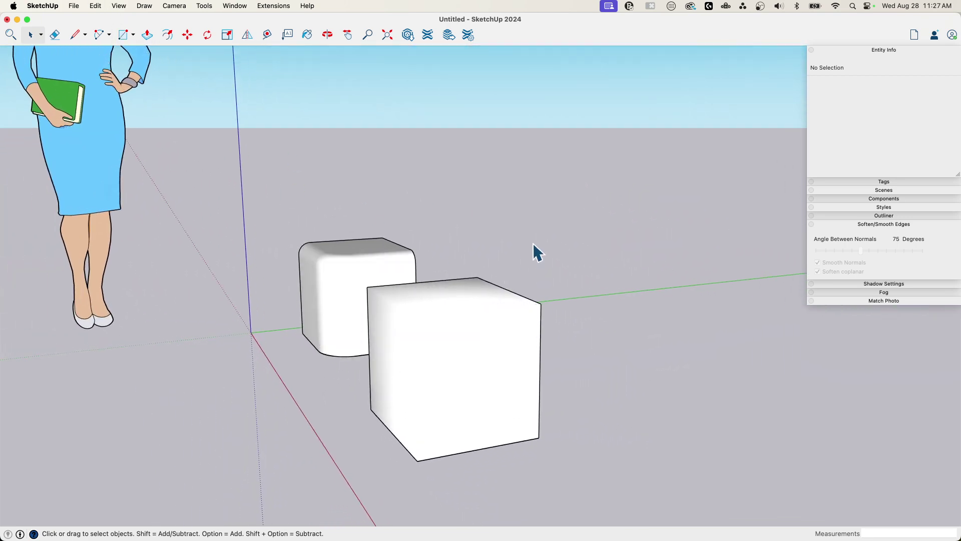
# - Inspect the shading of the smoothed plain cube, and undo the softening and smoothing of its three edges
pyautogui.moveTo(578, 283); pyautogui.dragTo(367, 298, button='middle')
pyautogui.moveTo(456, 347); pyautogui.dragTo(455, 345, button='middle')
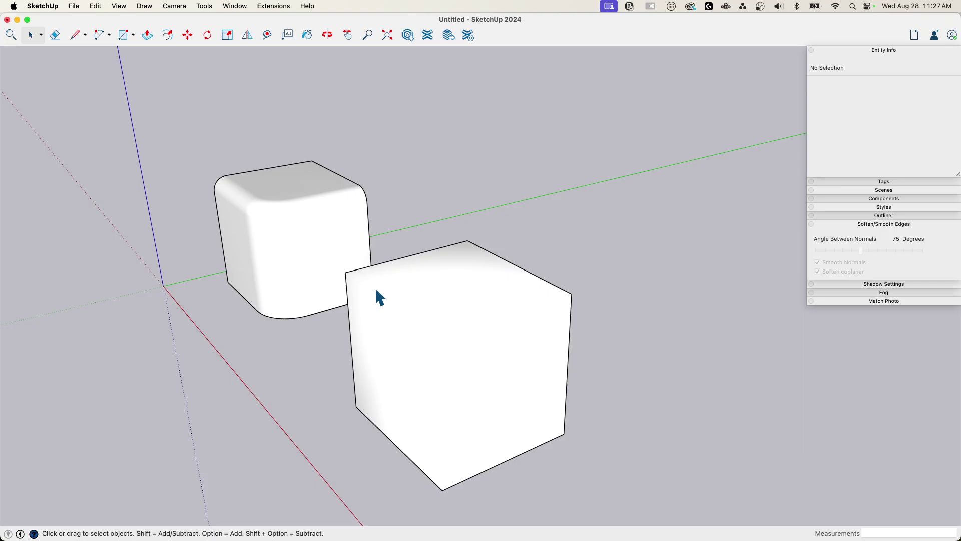
pyautogui.moveTo(377, 291); pyautogui.dragTo(416, 272, button='middle')
pyautogui.press('super+z')
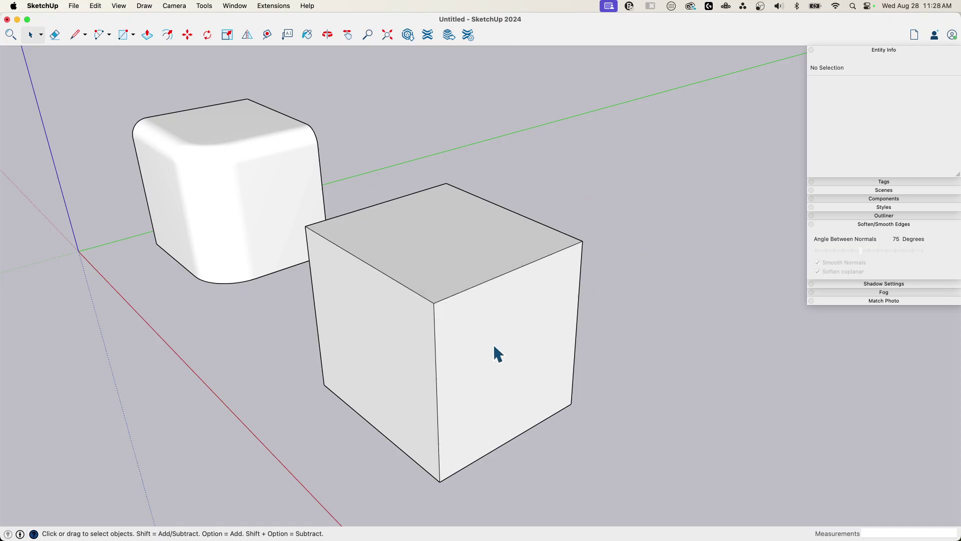
# - Offset the top and corner vertical edges of the plain cube's left visible side face inward by 0.5"
pyautogui.moveTo(494, 346); pyautogui.dragTo(154, 116, button='middle')
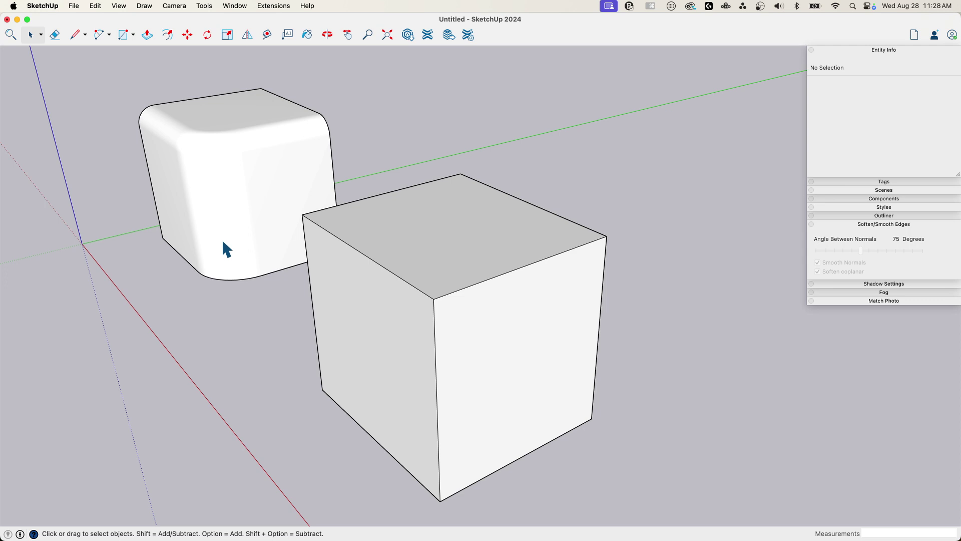
pyautogui.moveTo(222, 242); pyautogui.dragTo(173, 131, button='middle')
pyautogui.moveTo(307, 285); pyautogui.dragTo(523, 254, button='middle')
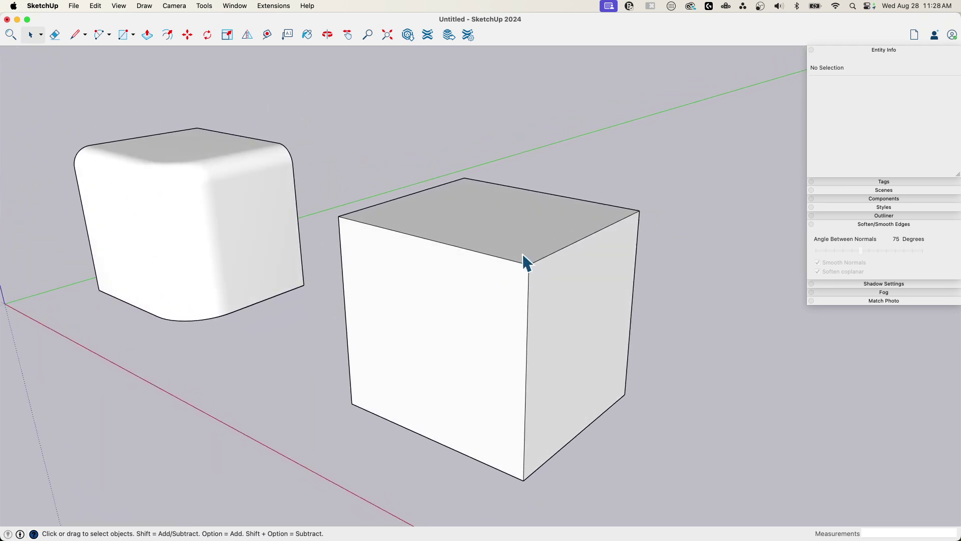
pyautogui.keyDown('shift'); pyautogui.click(527, 288); pyautogui.keyUp('shift')
pyautogui.keyDown('shift'); pyautogui.click(527, 300); pyautogui.keyUp('shift')
pyautogui.keyDown('shift'); pyautogui.click(524, 301); pyautogui.keyUp('shift')
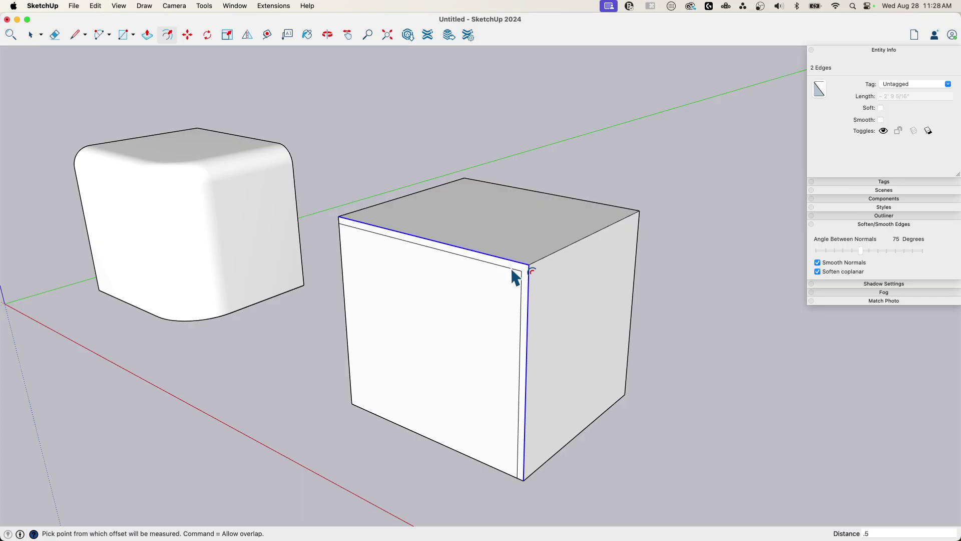
pyautogui.press('space')
# - Offset the plain cube's two front top edges inward on the top face by the same distance as on the left face
pyautogui.moveTo(551, 272); pyautogui.dragTo(493, 281, button='middle')
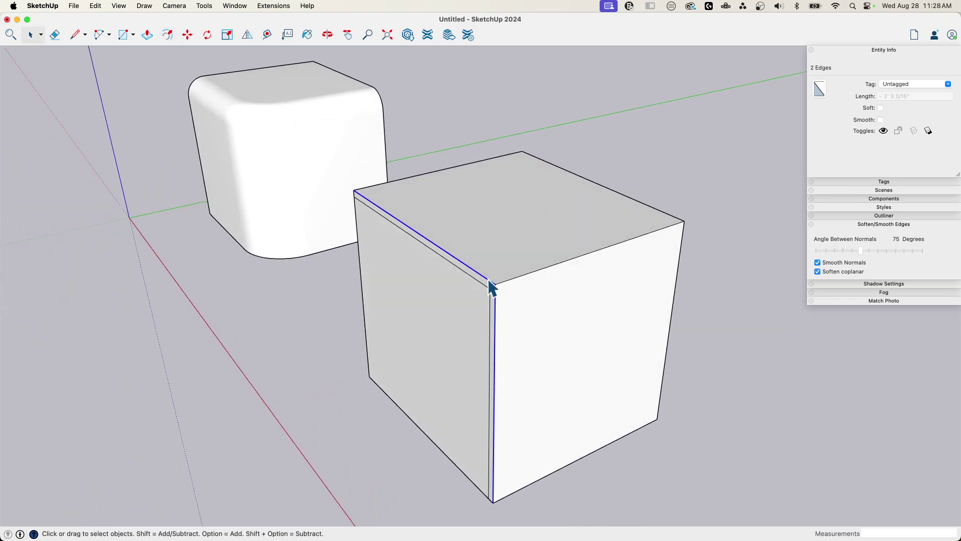
pyautogui.keyDown('shift'); pyautogui.click(493, 286); pyautogui.keyUp('shift')
pyautogui.keyDown('shift'); pyautogui.click(513, 275); pyautogui.keyUp('shift')
pyautogui.keyDown('shift'); pyautogui.click(513, 278); pyautogui.keyUp('shift')
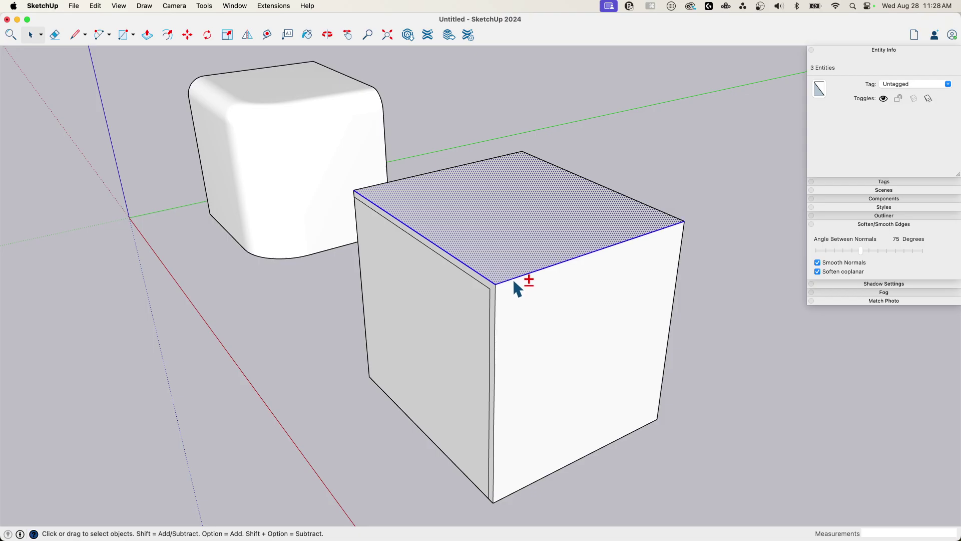
pyautogui.keyDown('shift'); pyautogui.click(512, 278); pyautogui.keyUp('shift')
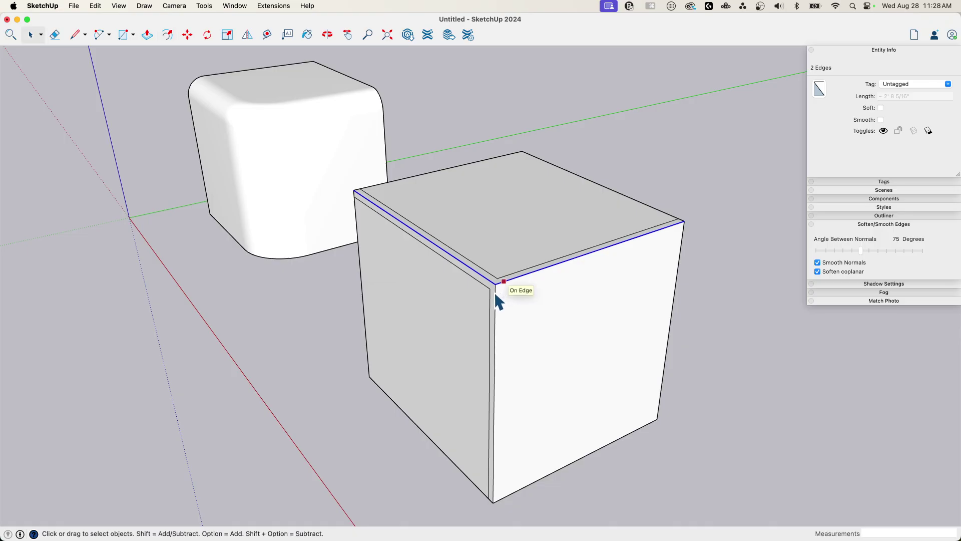
# - Offset the top and front vertical edges of the plain cube's right side face inward by 0.5"
pyautogui.click(502, 289)
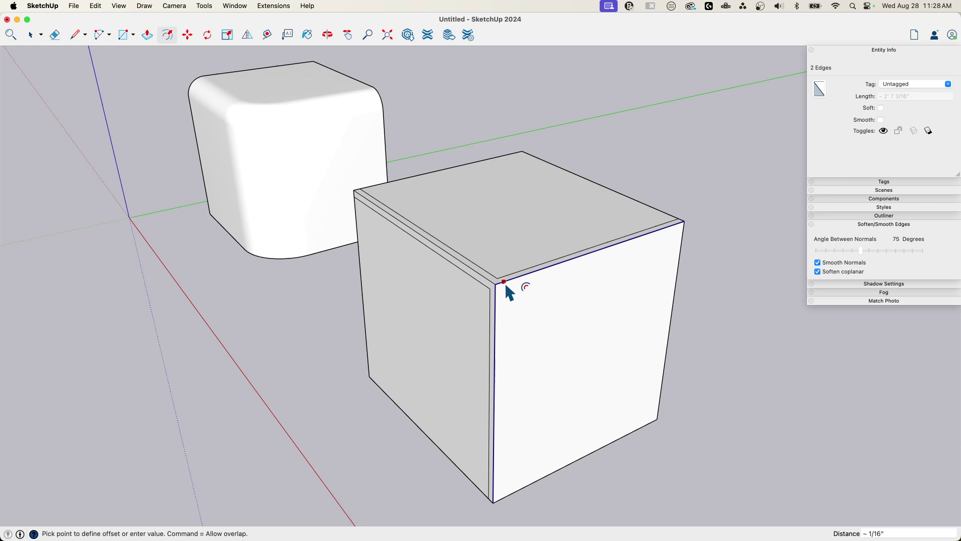
pyautogui.write('.5')
pyautogui.press('Return')
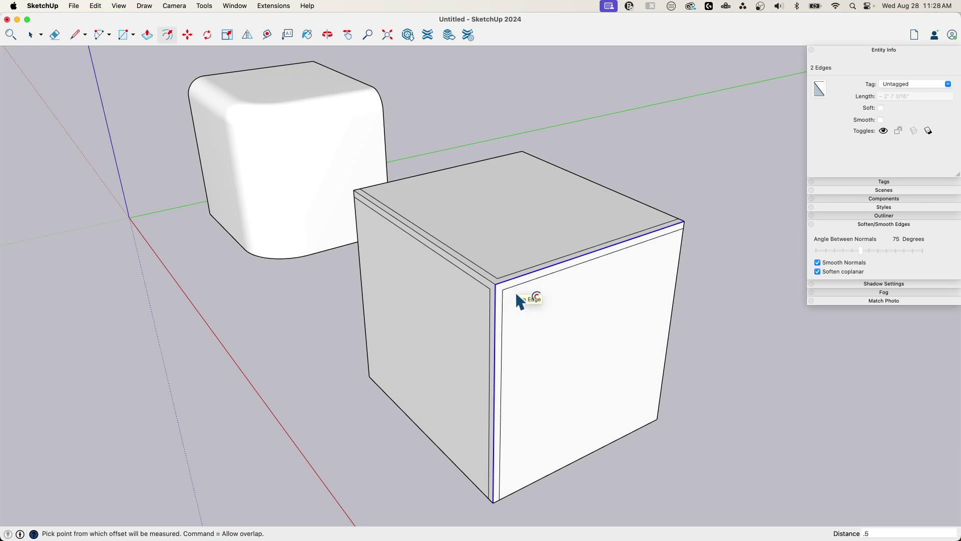
pyautogui.press('space')
# - Try moving the inset face on the plain cube's left side outward by 0.5", and undo the move
pyautogui.moveTo(467, 289); pyautogui.dragTo(380, 318, button='middle')
pyautogui.click(374, 313)
pyautogui.press('m')
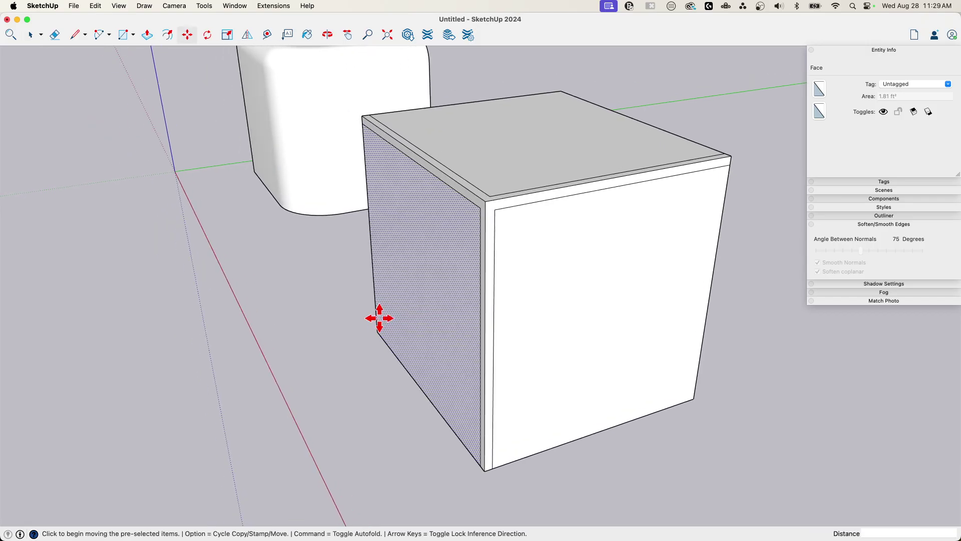
pyautogui.click(376, 331)
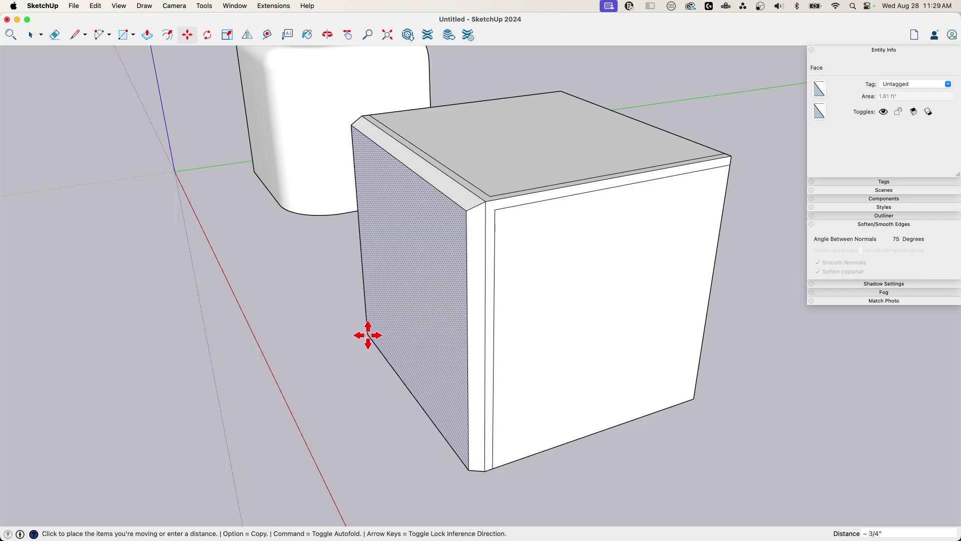
pyautogui.press('Return')
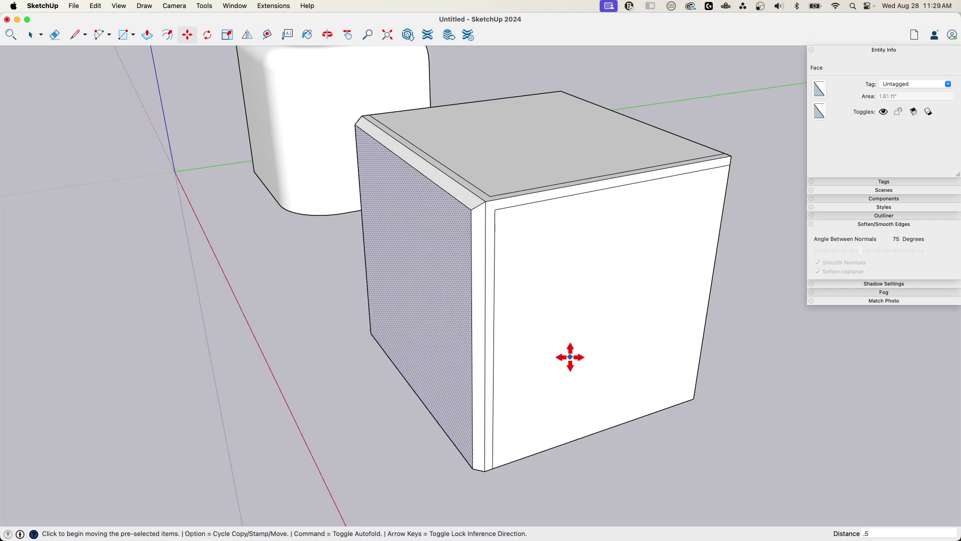
pyautogui.press('space')
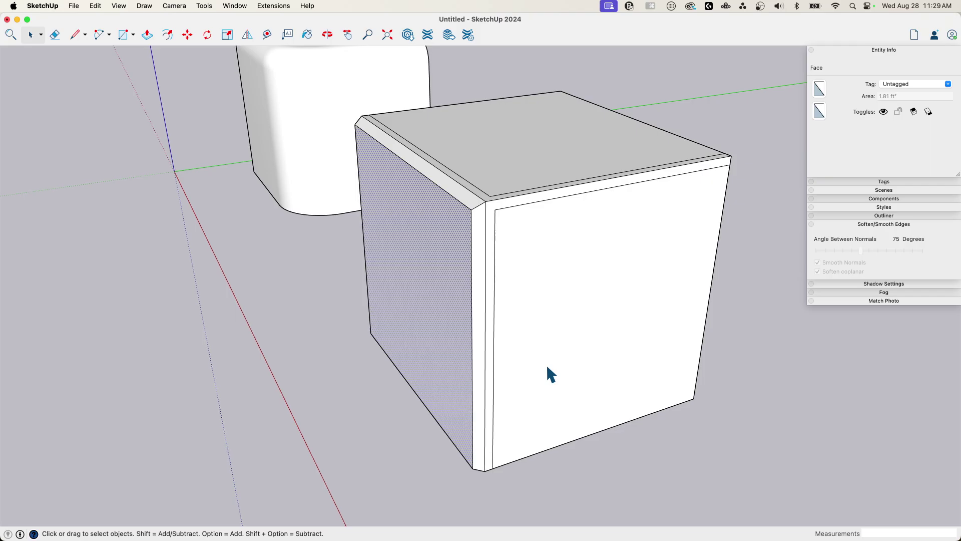
pyautogui.moveTo(548, 368); pyautogui.dragTo(546, 394, button='middle')
pyautogui.press('super+z')
# - Move the inset face on the cube's left side outward along the green axis by 0.25"
pyautogui.press('m')
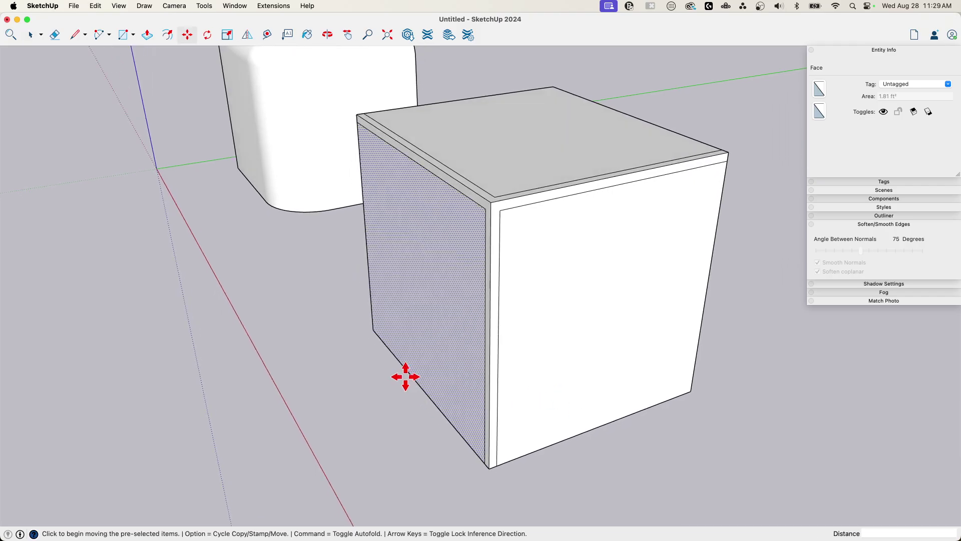
pyautogui.click(408, 373)
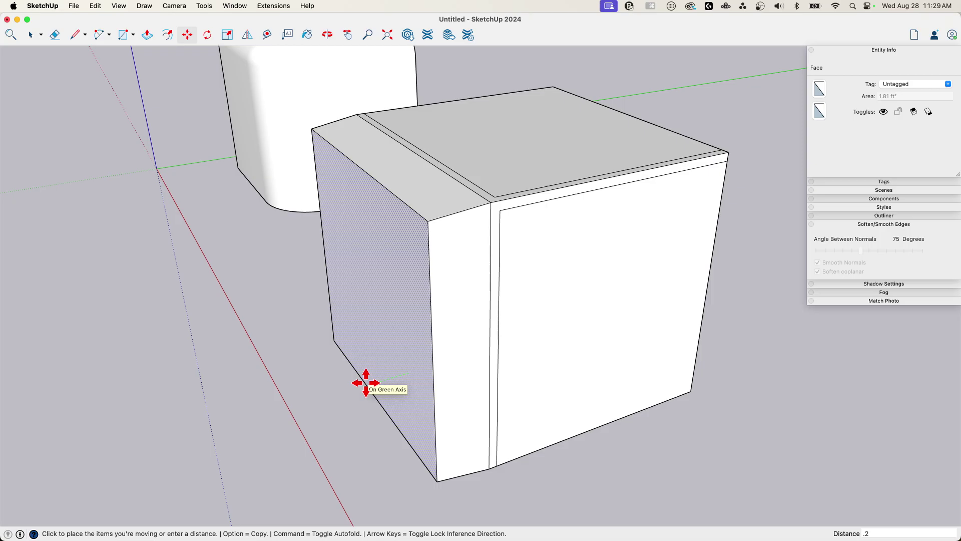
pyautogui.click(366, 383)
# - Move the inset face on the cube's right side outward along the red axis by 0.25"
pyautogui.moveTo(408, 369); pyautogui.dragTo(536, 412, button='middle')
pyautogui.press('space')
pyautogui.click(557, 391)
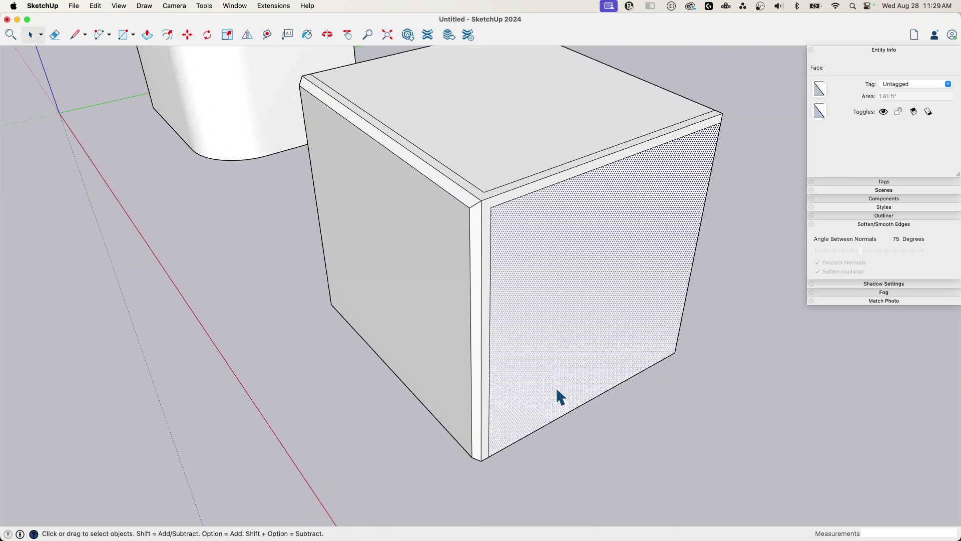
pyautogui.scroll(1, 560, 396)
pyautogui.press('m')
pyautogui.click(554, 389)
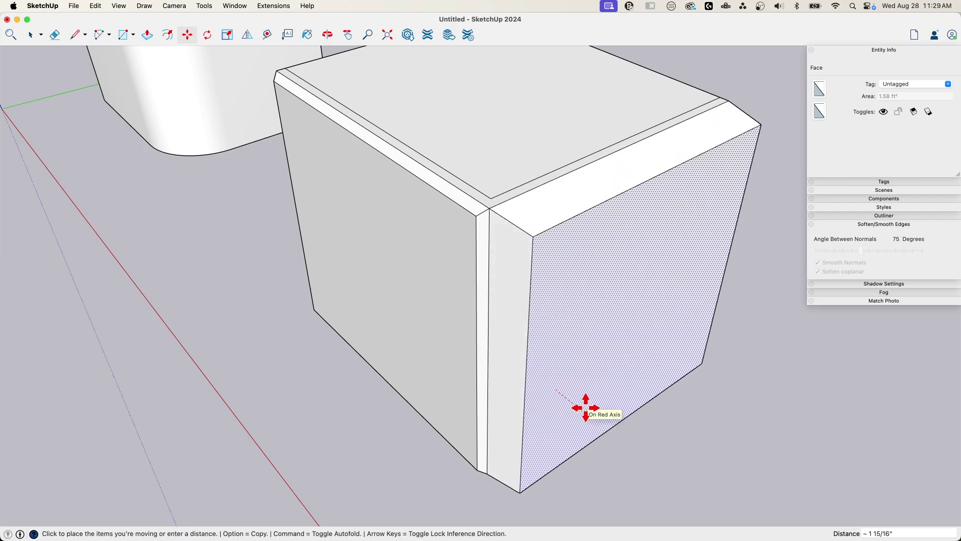
pyautogui.write('.25')
pyautogui.press('Return')
# - Move the inset face on top of the cube up along the blue axis by 0.25"
pyautogui.moveTo(586, 408); pyautogui.dragTo(497, 184, button='middle')
pyautogui.press('space')
pyautogui.click(502, 191)
pyautogui.press('m')
pyautogui.click(498, 187)
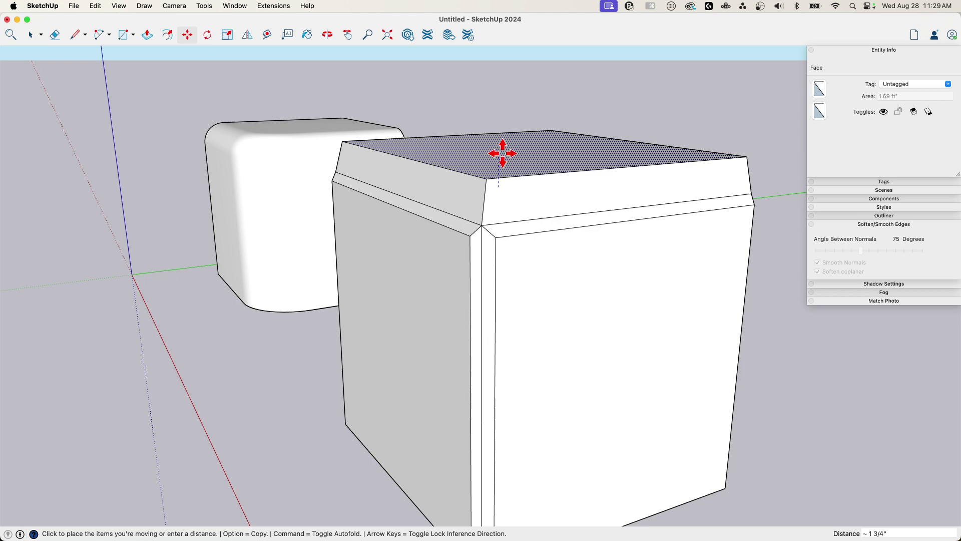
pyautogui.press('Return')
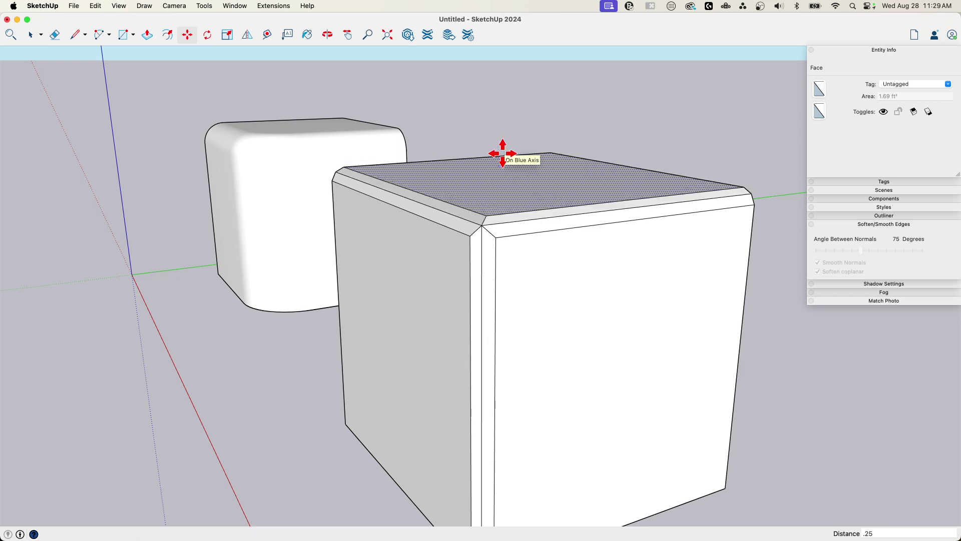
# - Soften and smooth the whole beveled cube at 75 degrees between normals, with smooth normals and soften coplanar enabled
pyautogui.moveTo(503, 154); pyautogui.dragTo(545, 257, button='middle')
pyautogui.press('space')
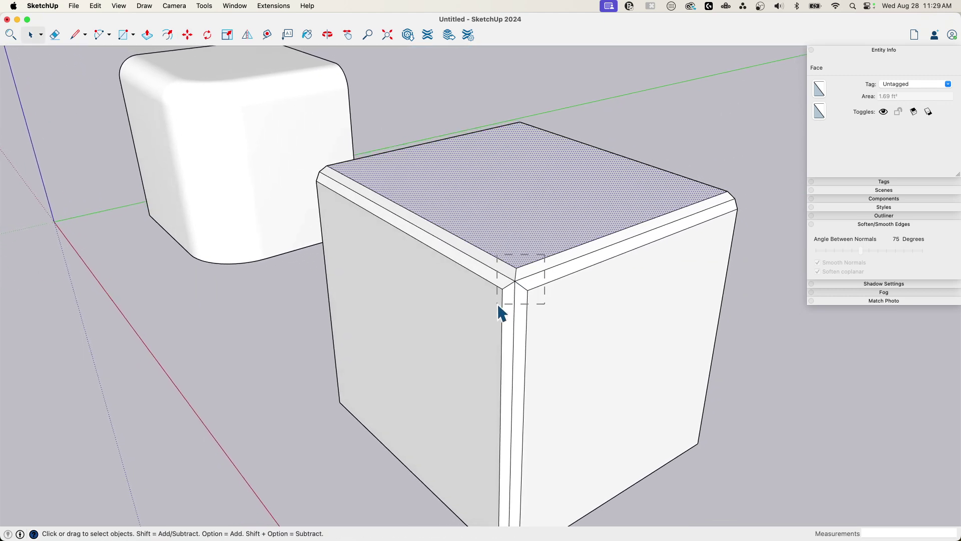
pyautogui.moveTo(499, 307); pyautogui.dragTo(509, 303)
pyautogui.moveTo(540, 284); pyautogui.dragTo(545, 247, button='middle')
pyautogui.rightClick(485, 293)
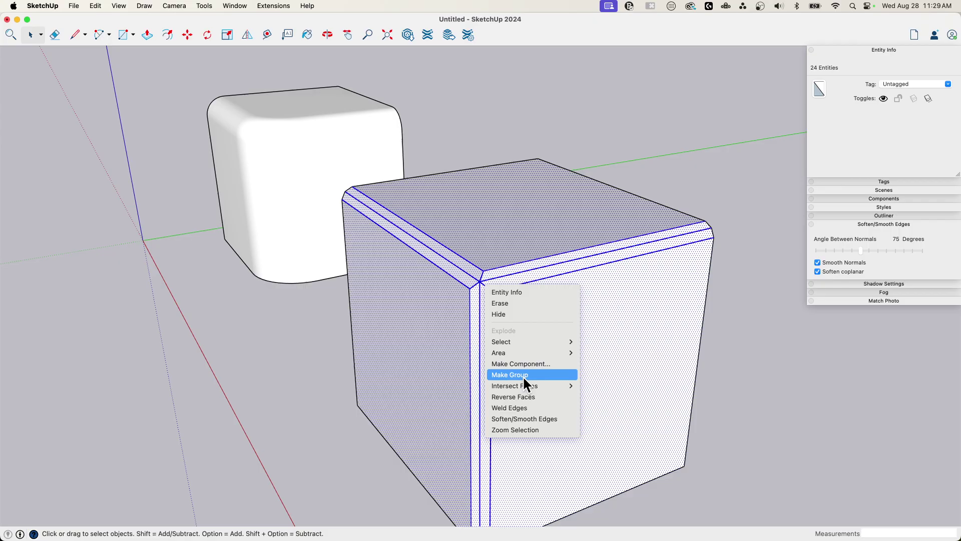
pyautogui.click(545, 428)
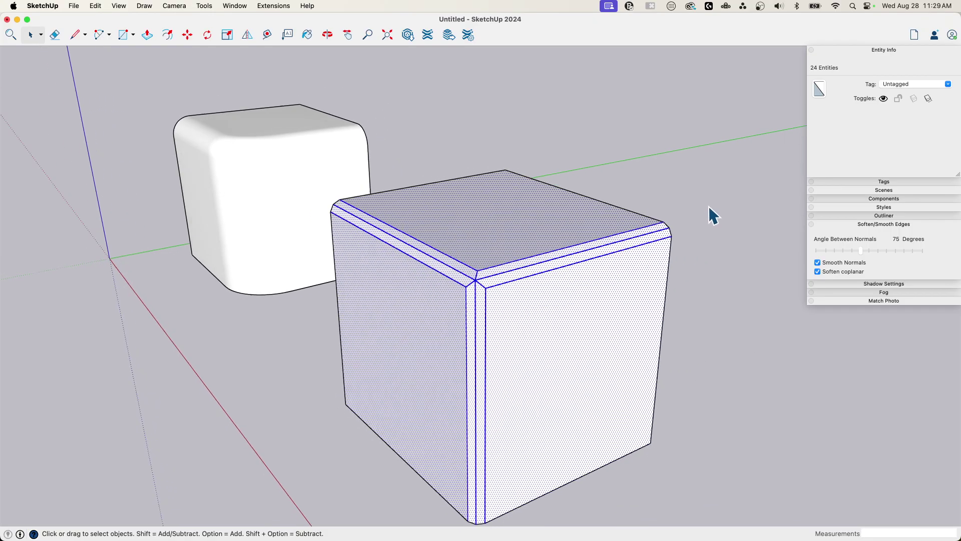
pyautogui.moveTo(654, 101); pyautogui.dragTo(321, 511)
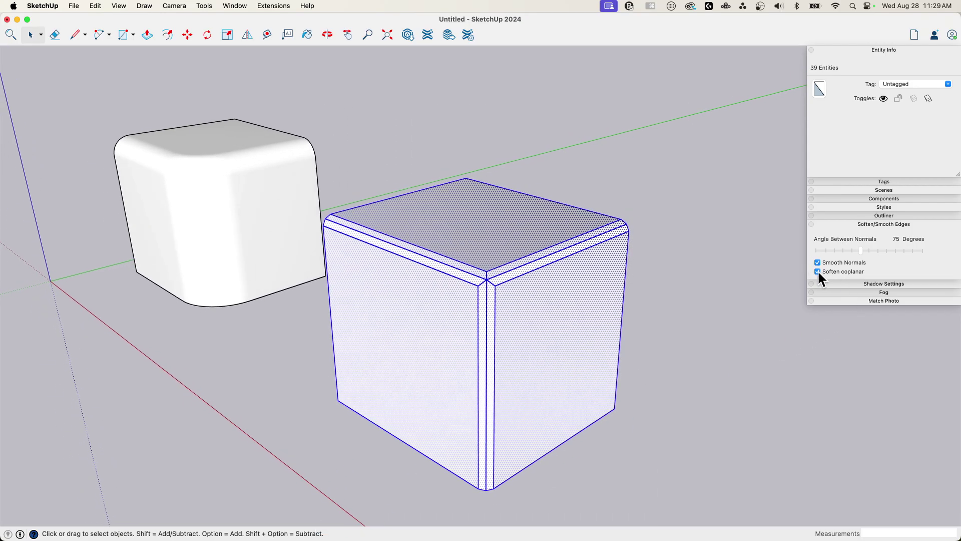
pyautogui.click(708, 254)
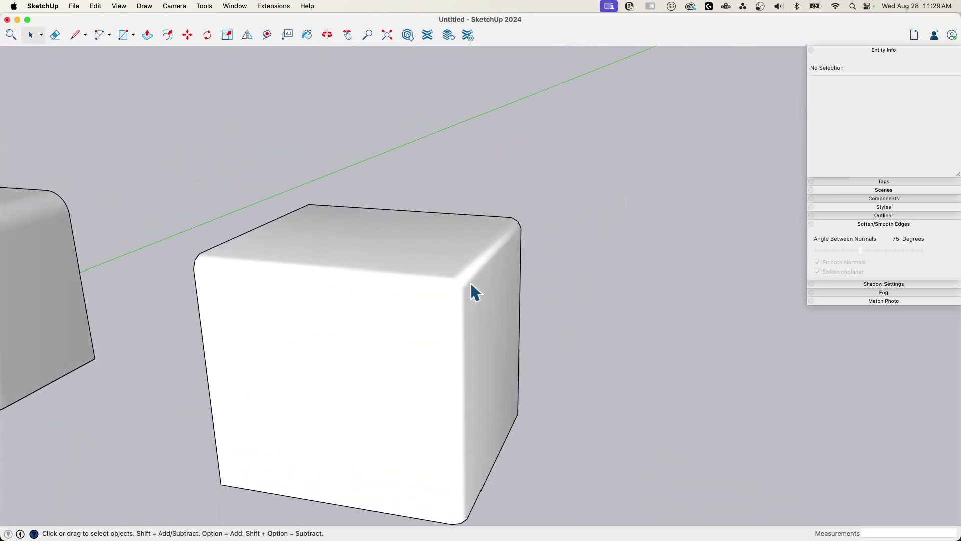
# - Select the beveled cube and the rounded cube in turn to check their entity counts in Entity Info
pyautogui.moveTo(305, 241); pyautogui.dragTo(379, 316)
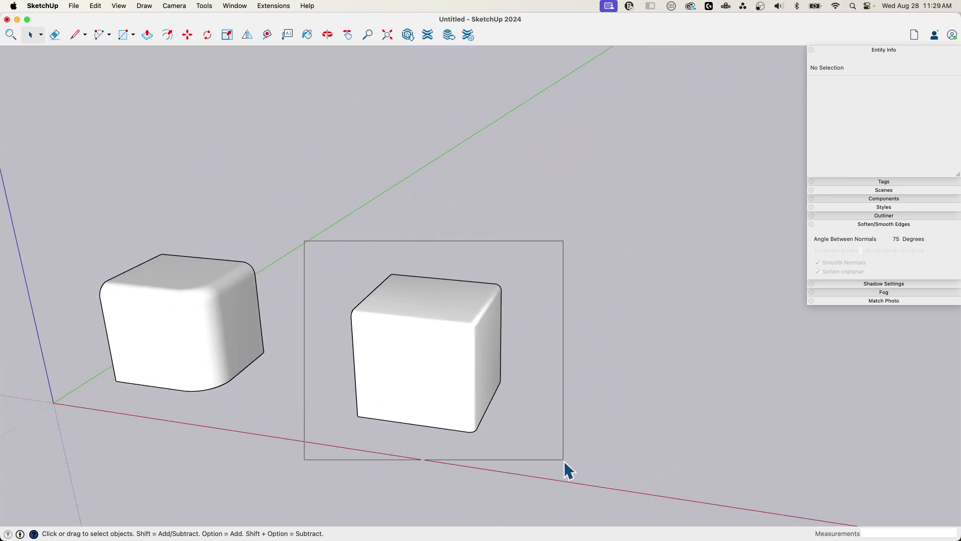
pyautogui.moveTo(564, 462); pyautogui.dragTo(564, 462)
pyautogui.moveTo(108, 231); pyautogui.dragTo(338, 429)
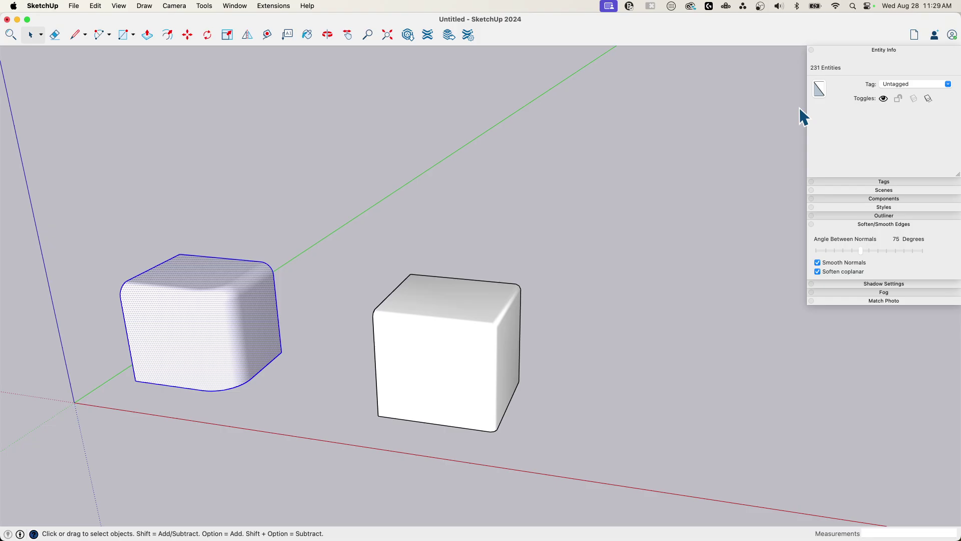
# - Show hidden geometry, compare the full entity counts of the rounded and beveled cubes, and examine their corner facets
pyautogui.moveTo(800, 108); pyautogui.dragTo(584, 203, button='middle')
pyautogui.hotkey('alt', 'h')
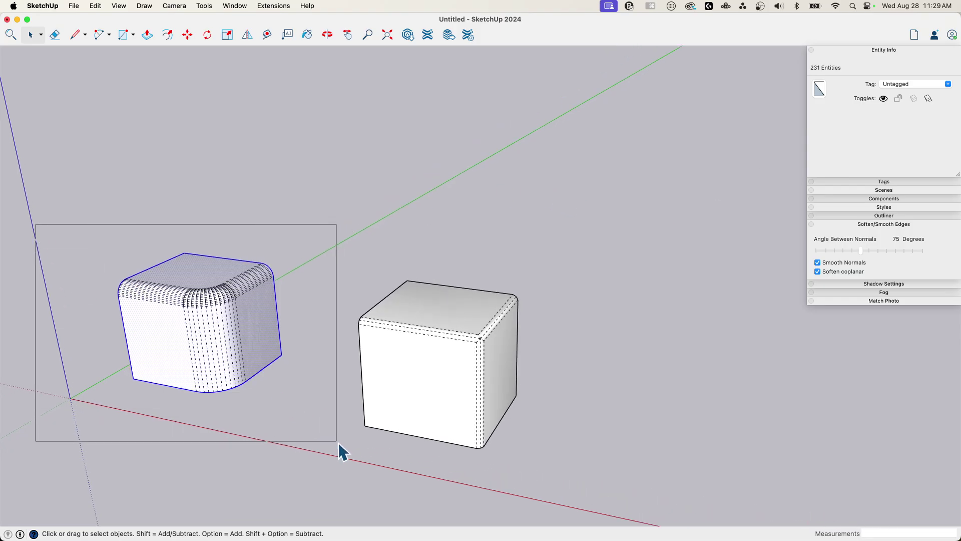
pyautogui.moveTo(339, 443); pyautogui.dragTo(339, 444)
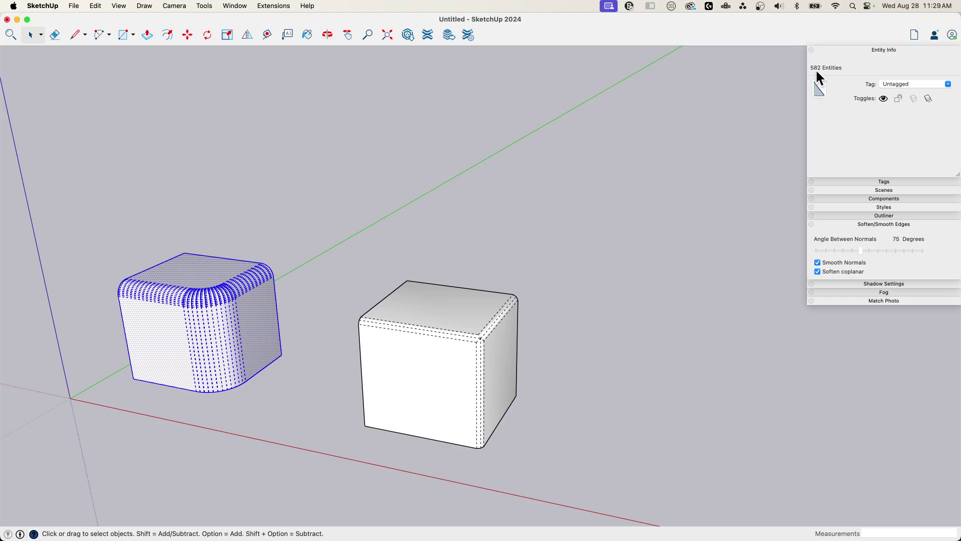
pyautogui.moveTo(554, 458); pyautogui.dragTo(563, 468)
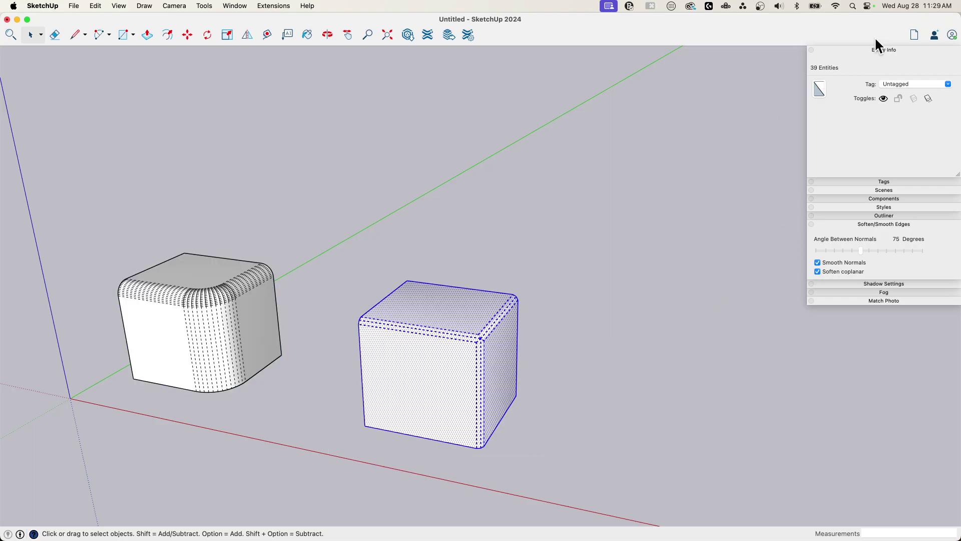
pyautogui.moveTo(613, 273); pyautogui.dragTo(389, 273, button='middle')
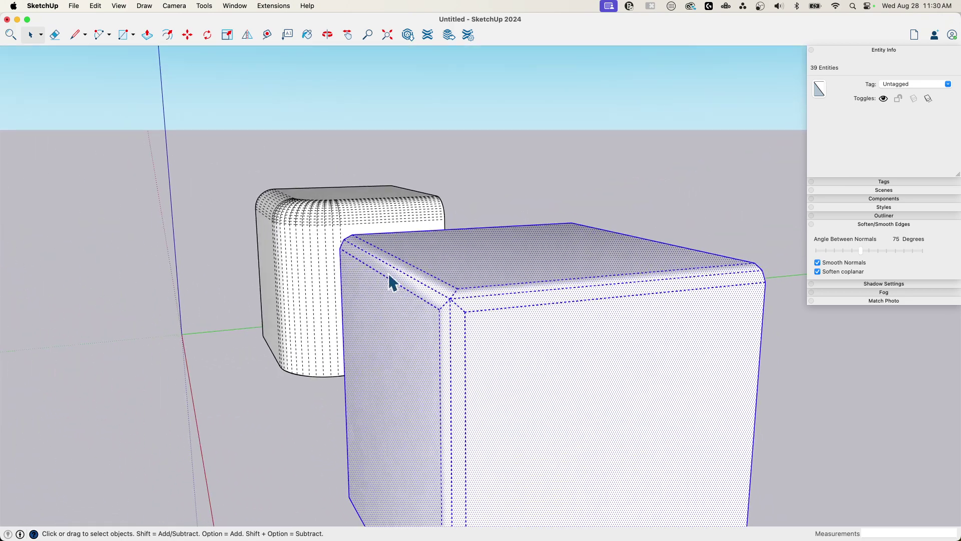
pyautogui.moveTo(326, 256); pyautogui.dragTo(578, 388, button='middle')
pyautogui.click(552, 159)
# - Compare the shading of the rounded and beveled cubes from beside the scale figure and from close up
pyautogui.scroll(-3, 511, 322)
pyautogui.scroll(-3, 620, 419)
pyautogui.moveTo(621, 419); pyautogui.dragTo(667, 404, button='middle')
pyautogui.click(646, 376)
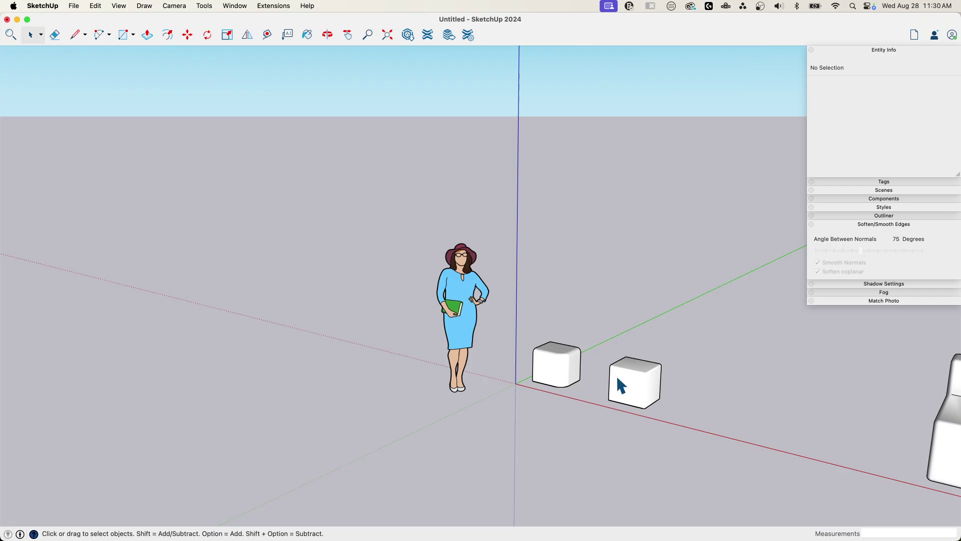
pyautogui.scroll(6, 651, 374)
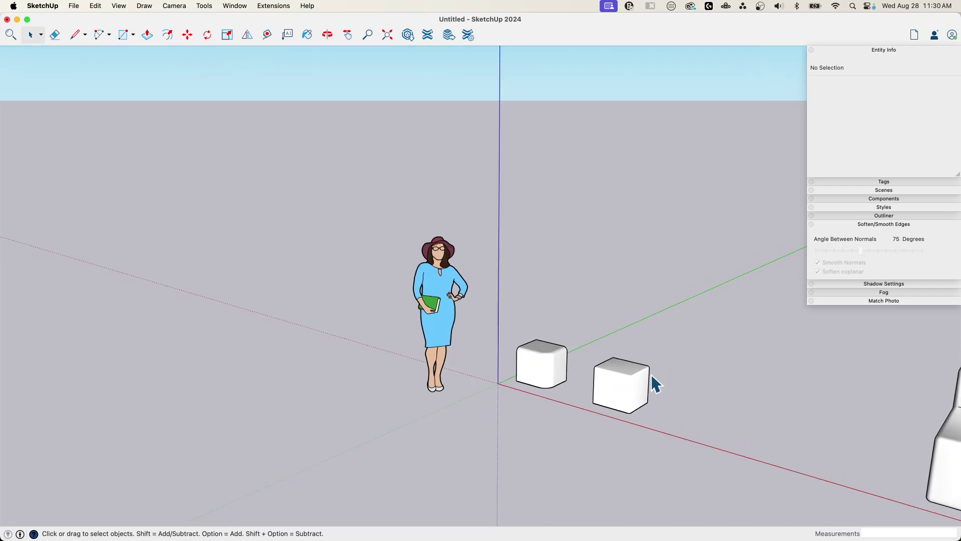
pyautogui.moveTo(655, 366); pyautogui.dragTo(595, 150, button='middle')
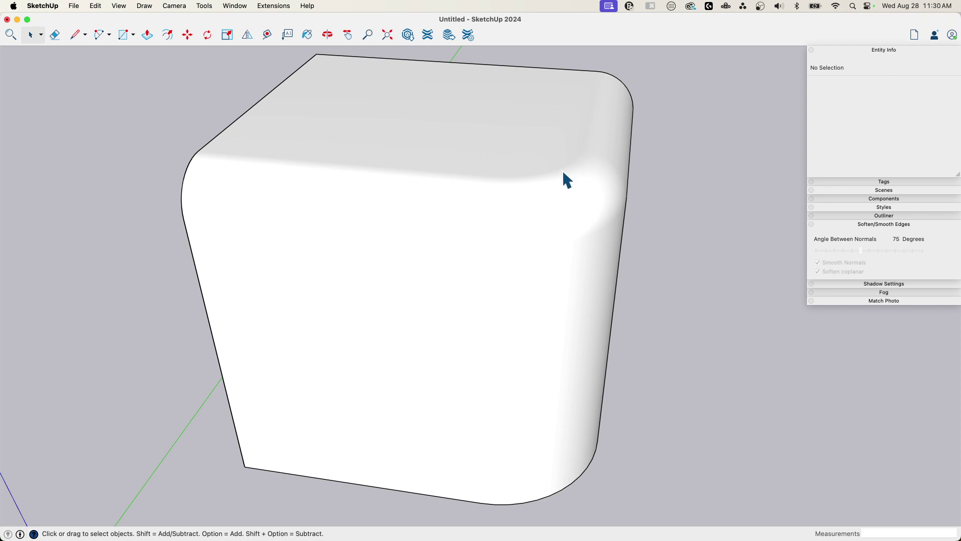
pyautogui.scroll(-10, 193, 200)
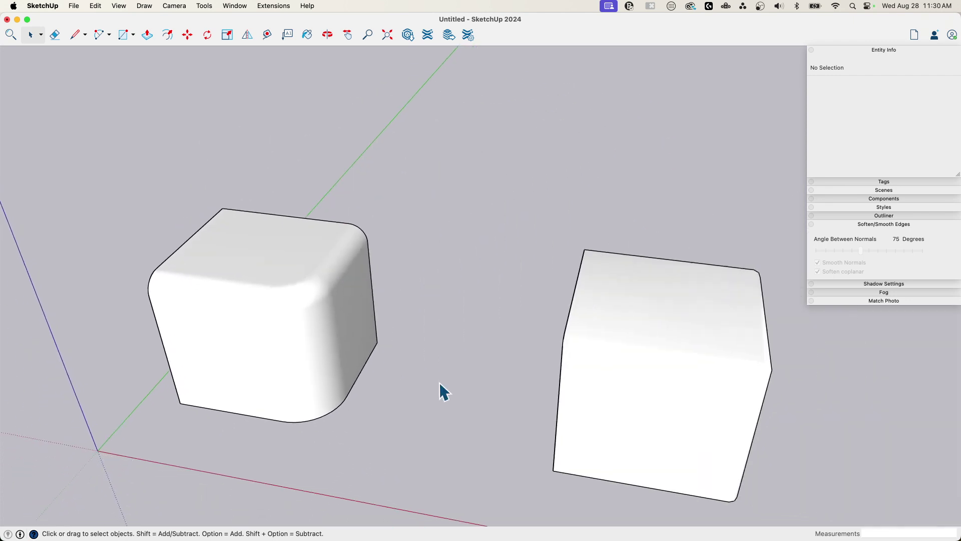
pyautogui.moveTo(524, 362); pyautogui.dragTo(483, 320, button='middle')
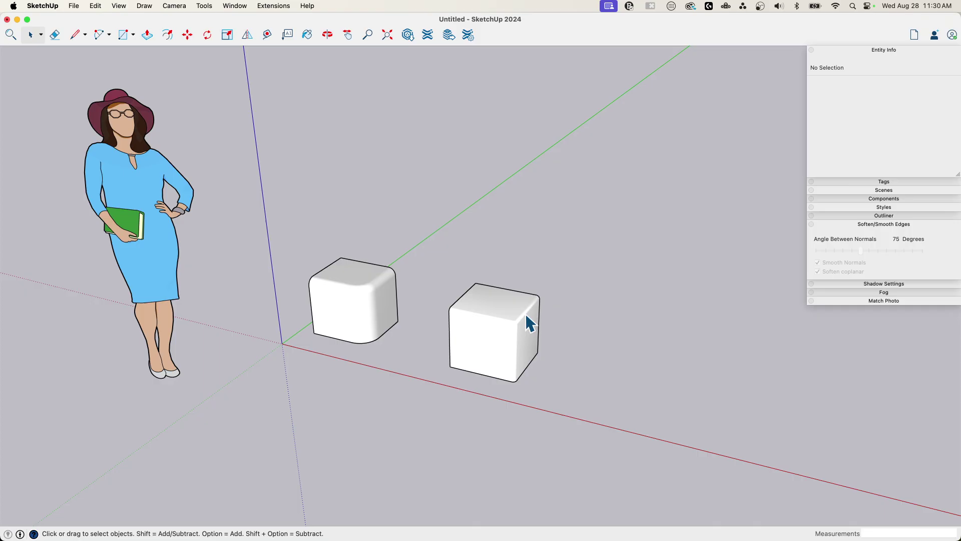
# - Select the sofa's left seat cushion group to examine its softened edges
pyautogui.moveTo(525, 314); pyautogui.dragTo(445, 348, button='middle')
pyautogui.scroll(3, 727, 500)
pyautogui.click(447, 356)
pyautogui.moveTo(444, 388); pyautogui.dragTo(344, 447, button='middle')
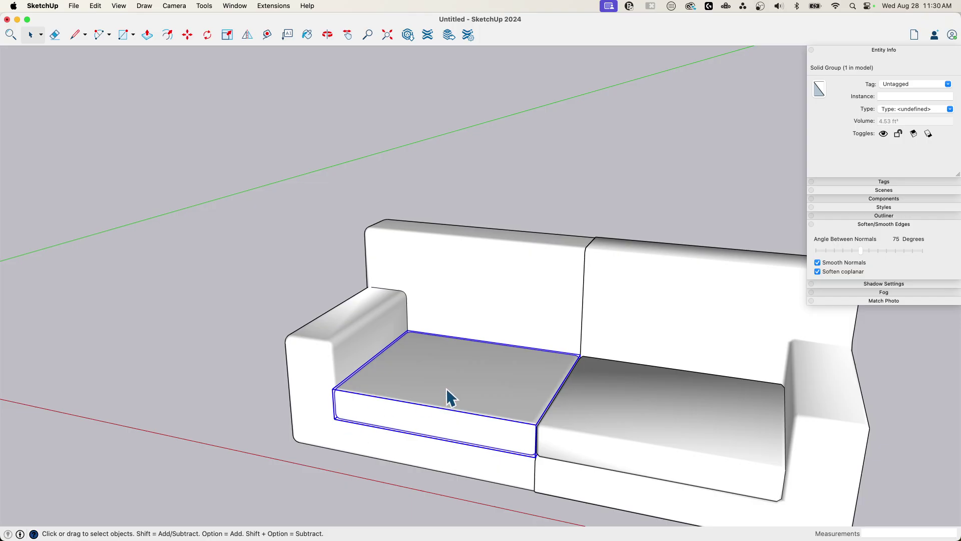
# - Isolate the left seat cushion by opening its group and hiding the rest of the model, and check the entity count of all its geometry
pyautogui.moveTo(447, 389); pyautogui.dragTo(450, 364, button='middle')
pyautogui.doubleClick(449, 365)
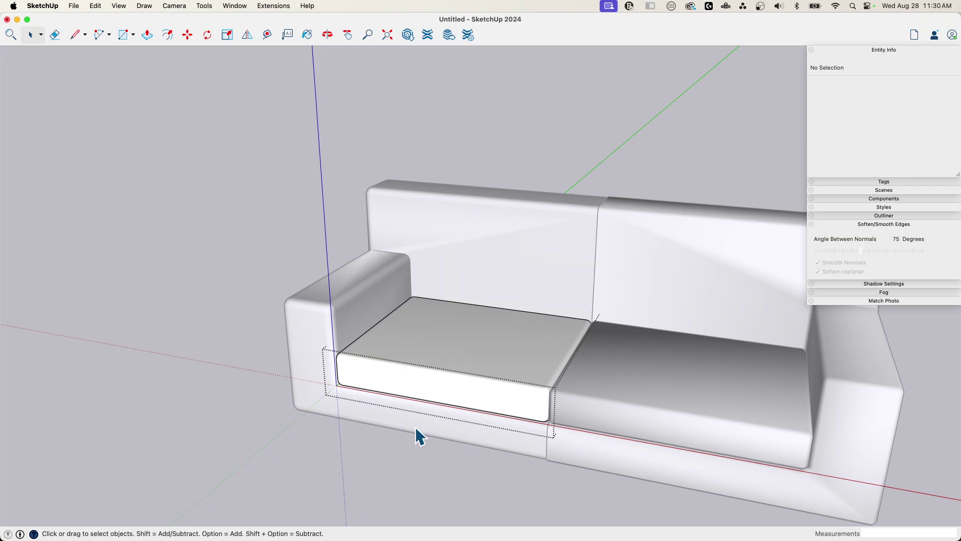
pyautogui.hotkey('shift', 'h')
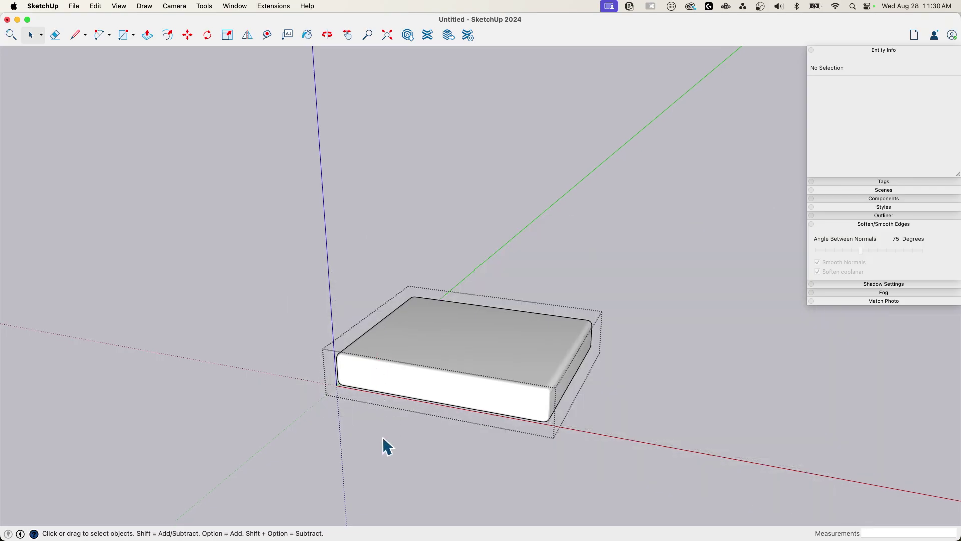
pyautogui.moveTo(383, 438)
pyautogui.mouseDown(button='middle')
pyautogui.moveTo(333, 392)
pyautogui.moveTo(378, 425)
pyautogui.mouseUp(button='middle')
pyautogui.moveTo(291, 219); pyautogui.dragTo(652, 485)
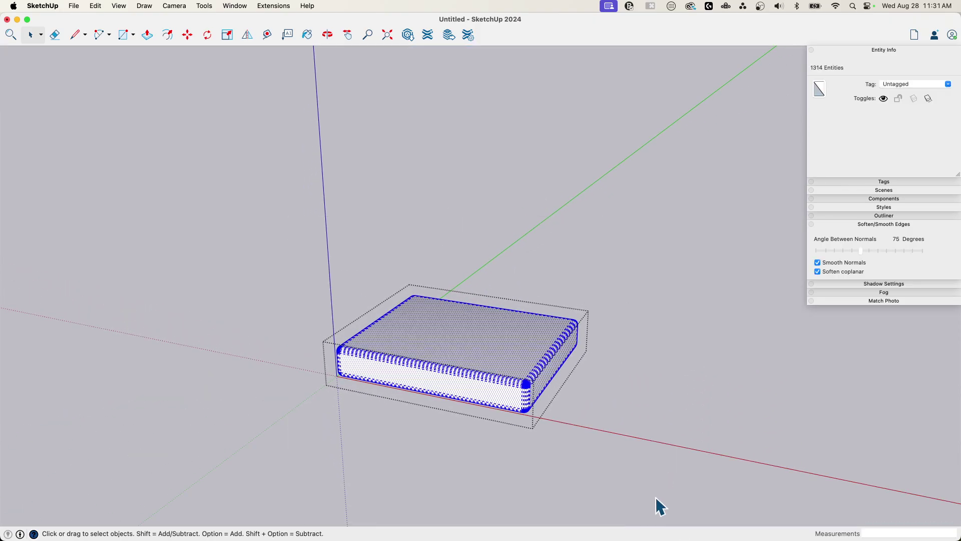
pyautogui.click(590, 179)
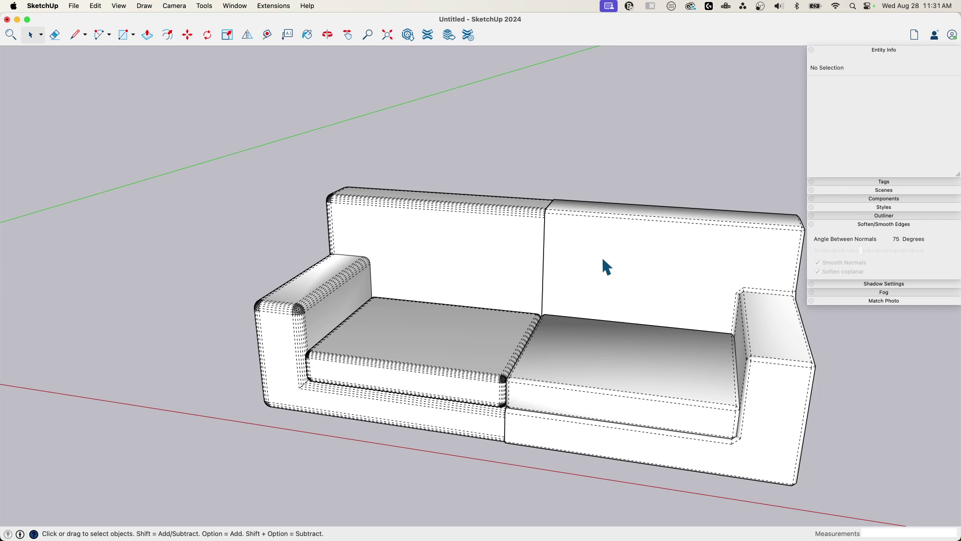
# - Open the right seat cushion group with and without hidden geometry to inspect its beveled edges and shading
pyautogui.doubleClick(560, 385)
pyautogui.moveTo(561, 385); pyautogui.dragTo(570, 324, button='middle')
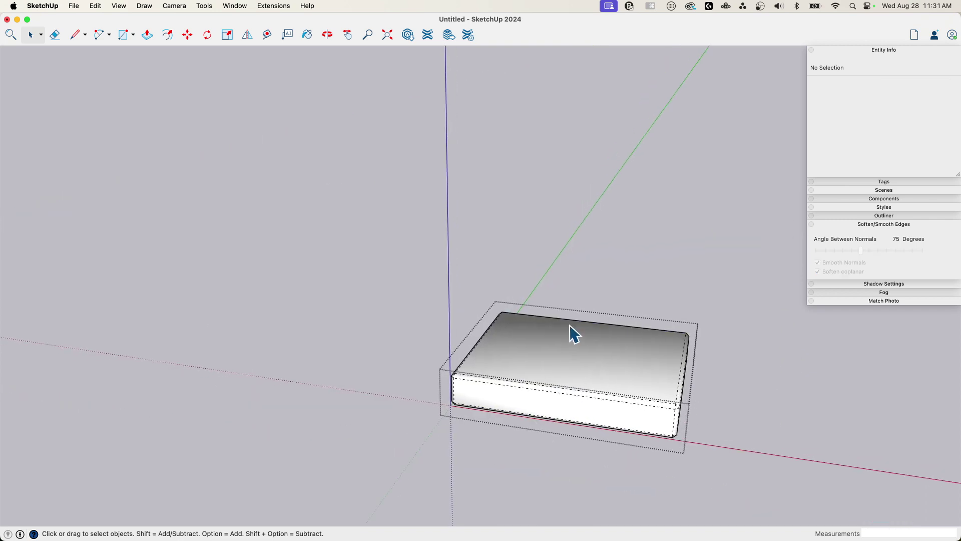
pyautogui.click(729, 246)
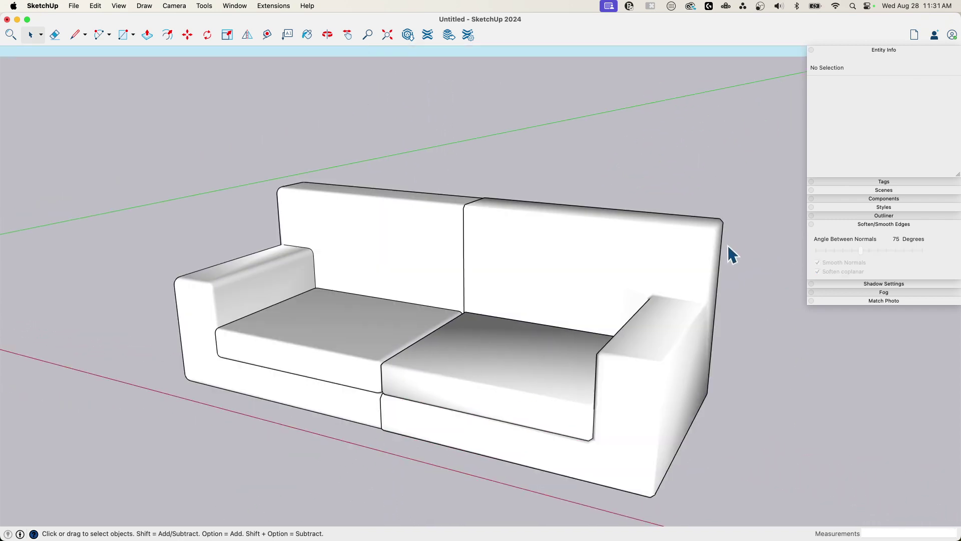
pyautogui.doubleClick(476, 405)
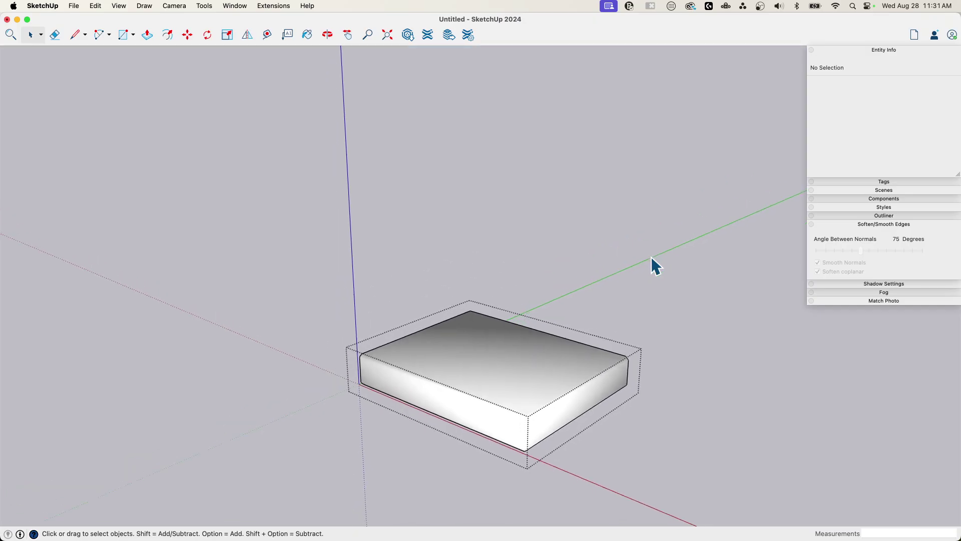
pyautogui.click(652, 257)
pyautogui.moveTo(653, 259); pyautogui.dragTo(489, 389, button='middle')
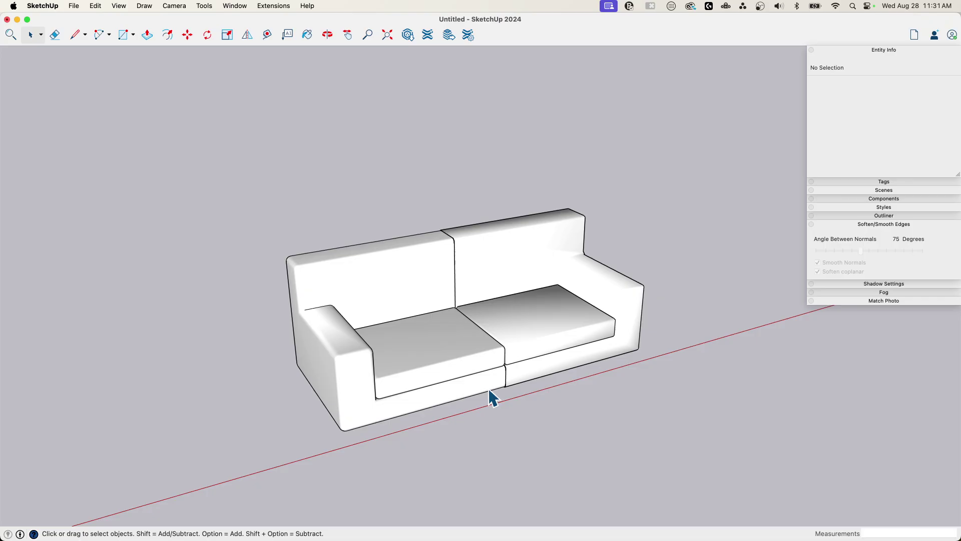
# - Select all geometry in the right seat cushion group to check its entity count, examine its beveled corner facets, and close the group
pyautogui.doubleClick(453, 342)
pyautogui.moveTo(453, 344); pyautogui.dragTo(396, 254, button='middle')
pyautogui.moveTo(378, 244); pyautogui.dragTo(638, 455)
pyautogui.scroll(8, 546, 383)
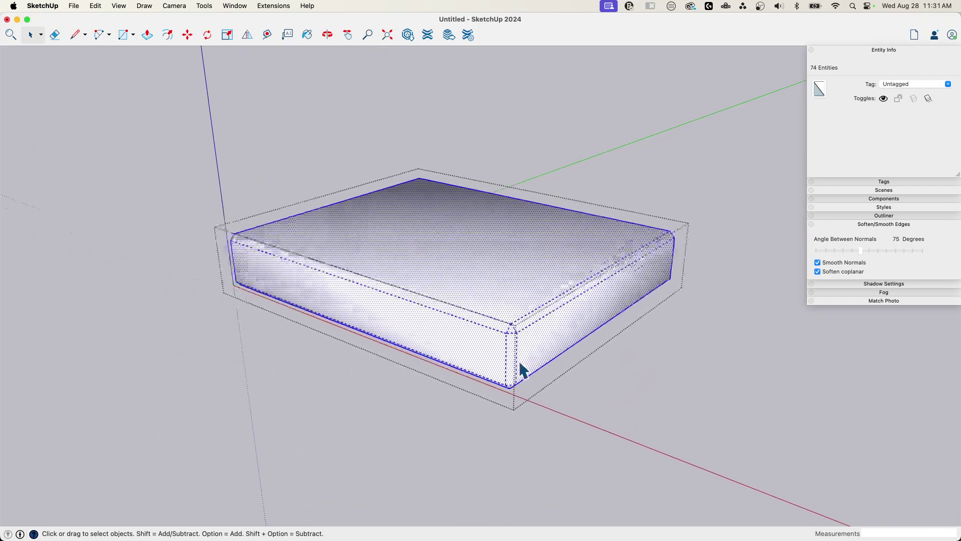
pyautogui.scroll(5, 496, 310)
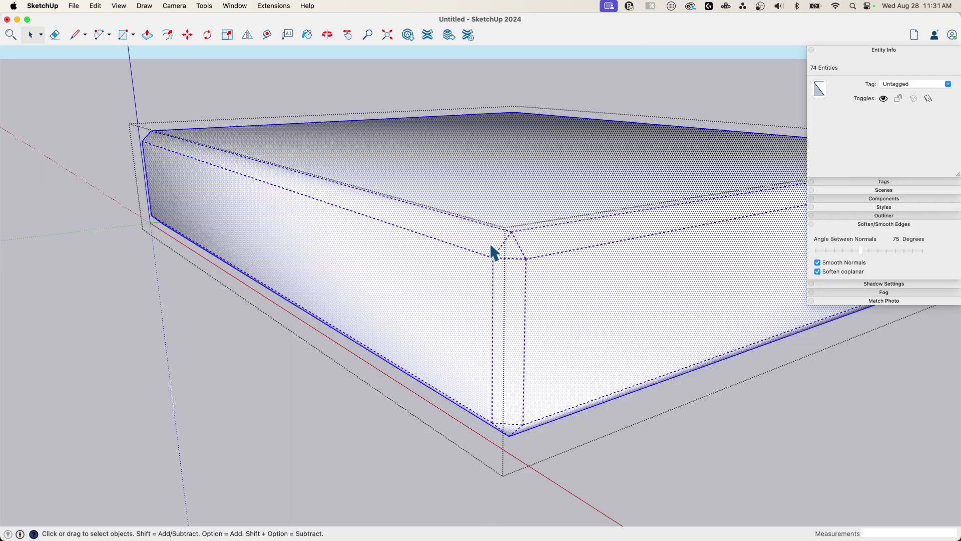
pyautogui.scroll(-5, 502, 288)
pyautogui.moveTo(502, 288); pyautogui.dragTo(535, 462, button='middle')
pyautogui.click(535, 462)
pyautogui.scroll(-4, 472, 352)
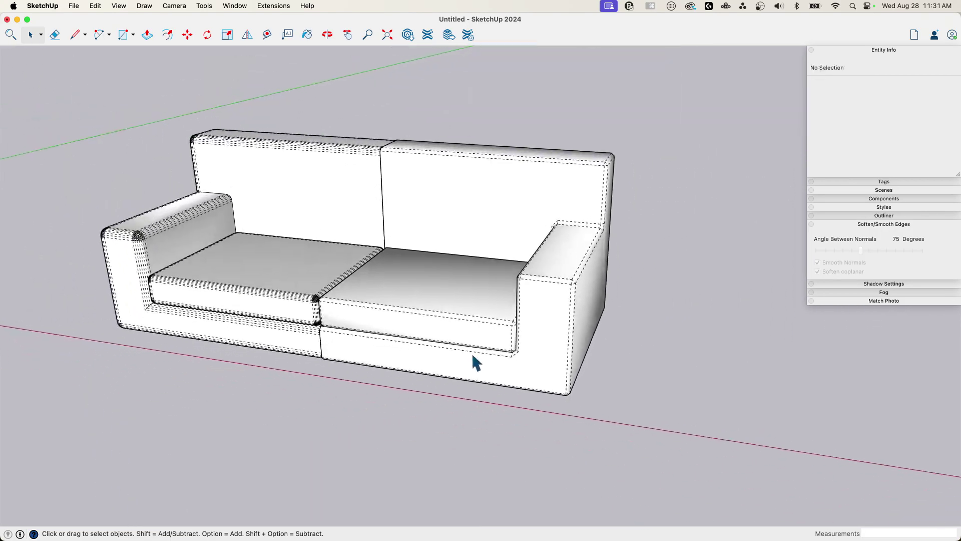
# - Compare the hidden geometry of the sofa's rounded left half with that of its beveled right half
pyautogui.moveTo(472, 352); pyautogui.dragTo(485, 398, button='middle')
pyautogui.scroll(4, 476, 383)
pyautogui.moveTo(431, 353); pyautogui.dragTo(541, 373, button='middle')
pyautogui.moveTo(420, 449); pyautogui.dragTo(326, 425, button='middle')
pyautogui.scroll(-3, 260, 398)
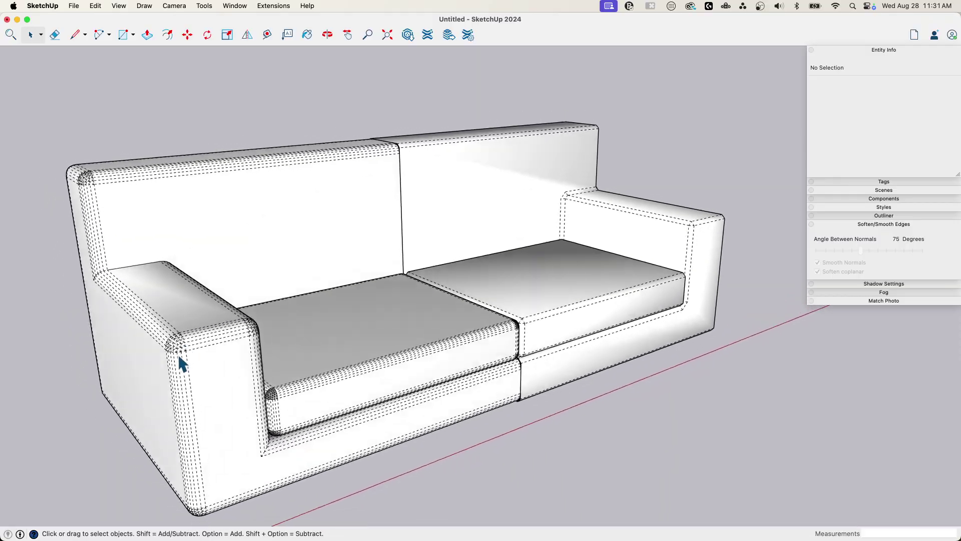
pyautogui.moveTo(180, 360); pyautogui.dragTo(654, 325, button='middle')
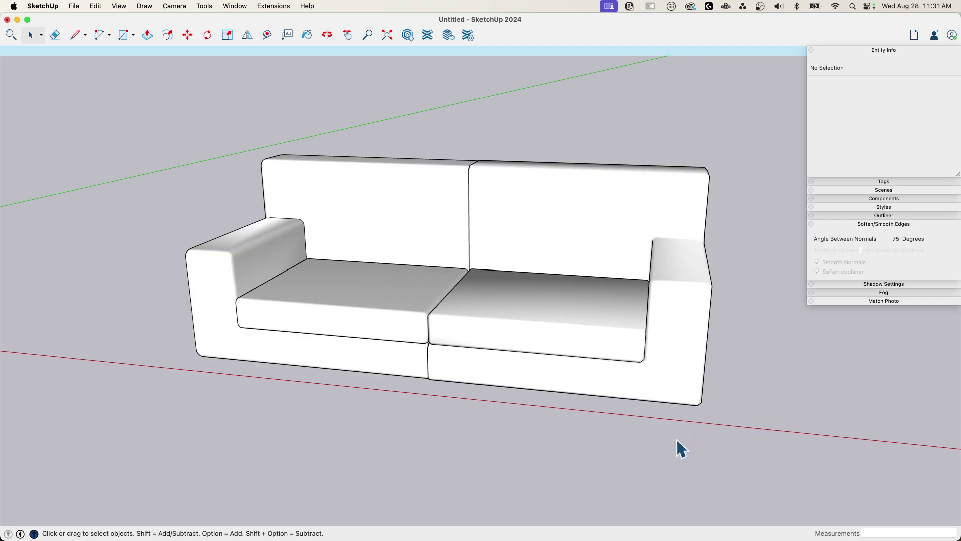
# - Turn off hidden geometry and examine the shading along the rounded edges of the sofa's left armrest up close
pyautogui.moveTo(677, 440); pyautogui.dragTo(411, 291, button='middle')
pyautogui.scroll(4, 344, 281)
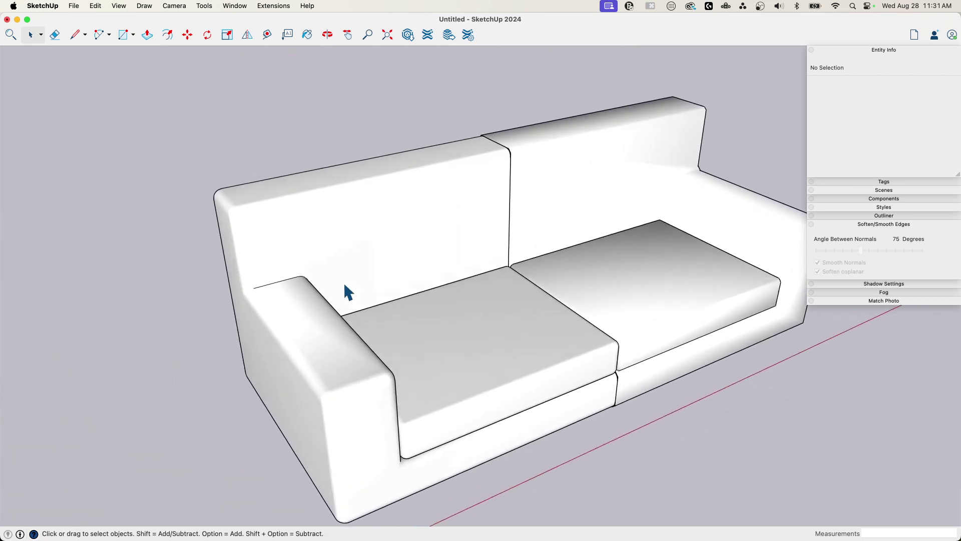
pyautogui.moveTo(343, 281); pyautogui.dragTo(378, 294, button='middle')
pyautogui.scroll(3, 376, 286)
pyautogui.moveTo(278, 275); pyautogui.dragTo(294, 216, button='middle')
pyautogui.scroll(8, 299, 226)
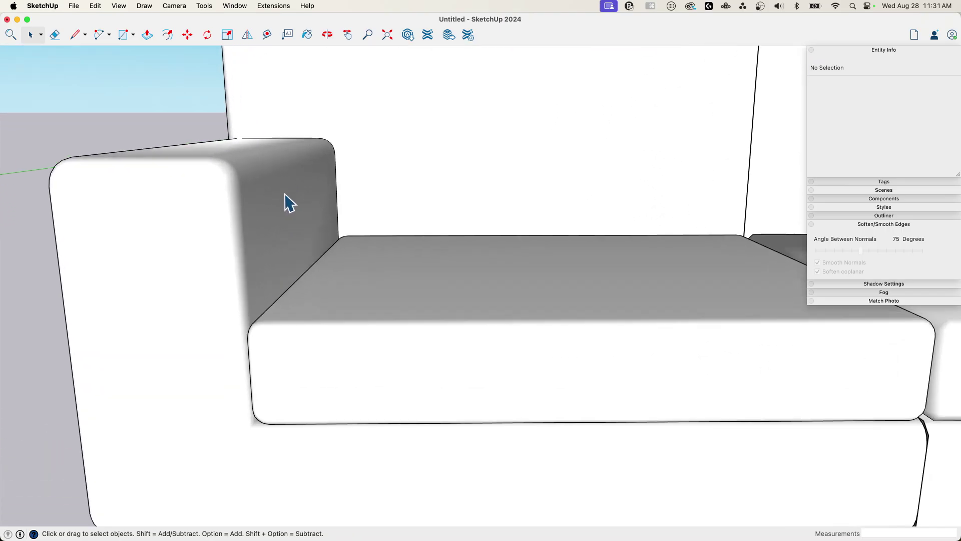
pyautogui.scroll(-3, 312, 213)
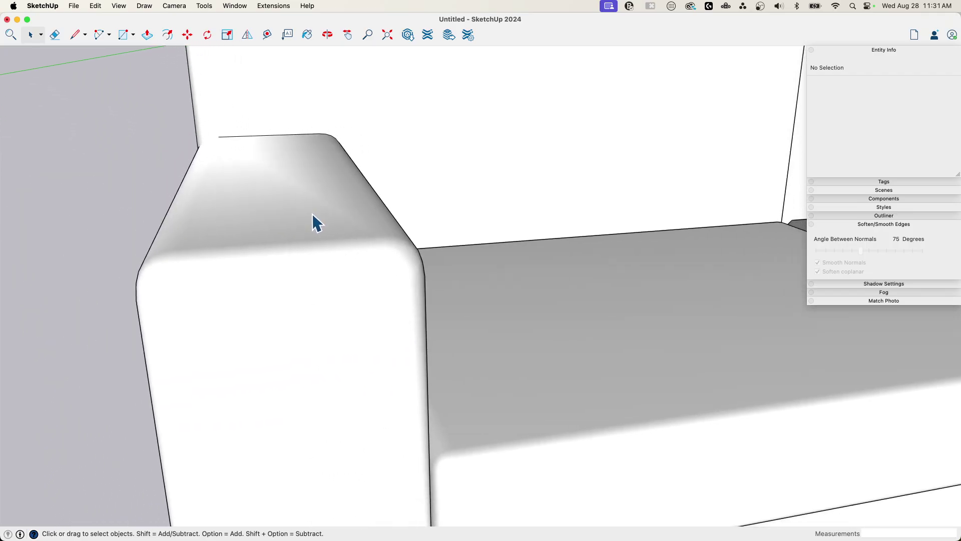
pyautogui.moveTo(312, 213); pyautogui.dragTo(226, 228, button='middle')
pyautogui.moveTo(223, 168); pyautogui.dragTo(262, 182, button='middle')
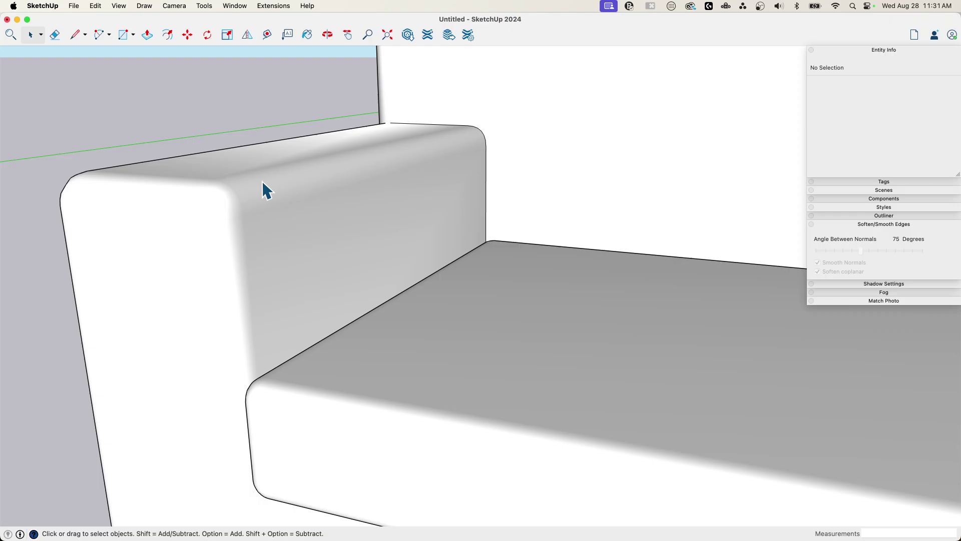
pyautogui.moveTo(264, 148); pyautogui.dragTo(373, 286, button='middle')
pyautogui.scroll(3, 333, 199)
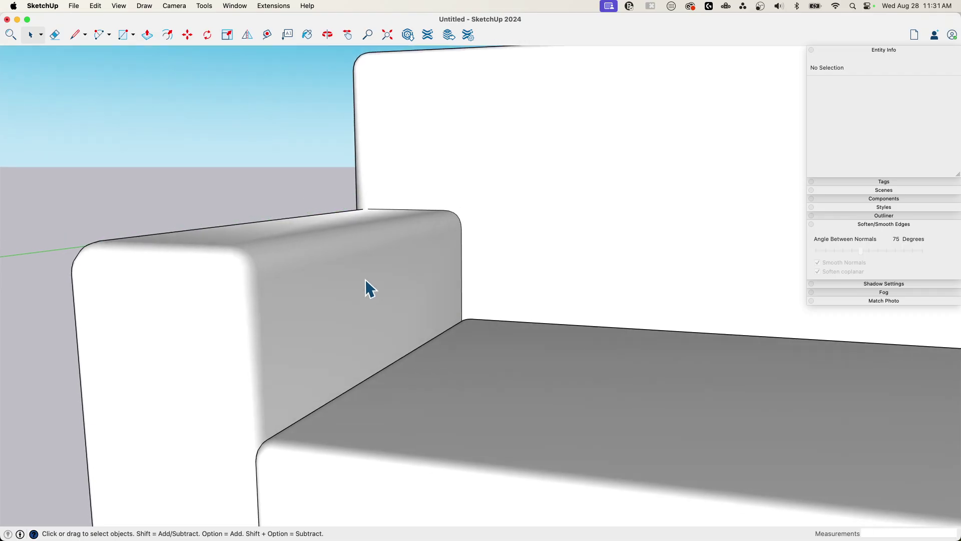
pyautogui.moveTo(293, 279); pyautogui.dragTo(241, 276, button='middle')
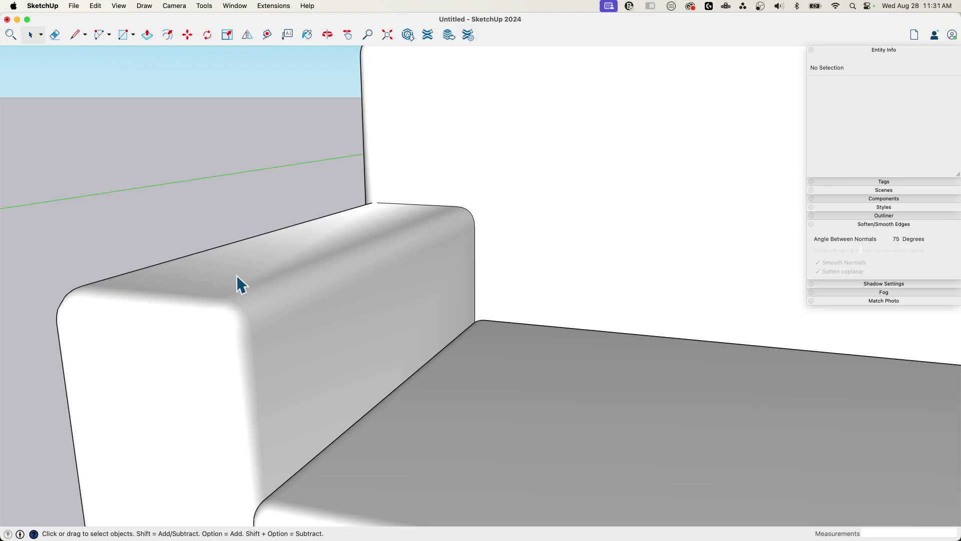
# - Examine the shading along the beveled edges of the sofa's right armrest, comparing it with the left side
pyautogui.scroll(-10, 284, 311)
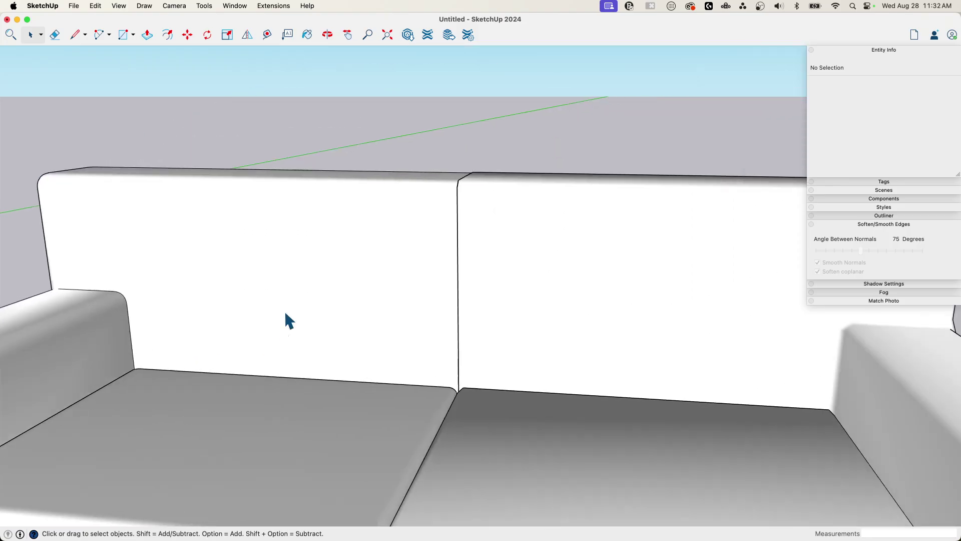
pyautogui.moveTo(284, 311); pyautogui.dragTo(315, 303, button='middle')
pyautogui.scroll(8, 685, 328)
pyautogui.scroll(-3, 666, 320)
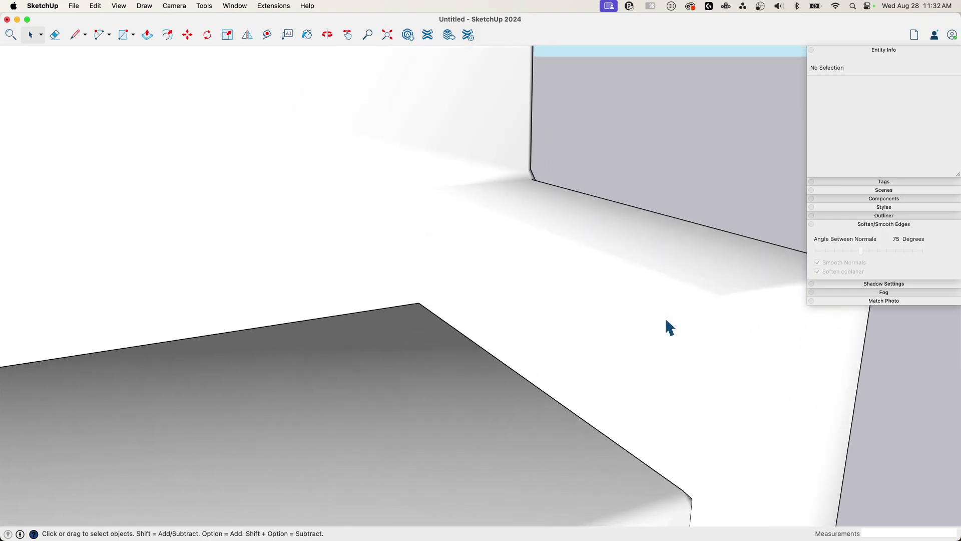
pyautogui.moveTo(666, 321); pyautogui.dragTo(263, 262, button='middle')
pyautogui.moveTo(317, 225); pyautogui.dragTo(271, 339, button='middle')
pyautogui.moveTo(543, 149); pyautogui.dragTo(558, 192, button='middle')
pyautogui.scroll(-5, 549, 243)
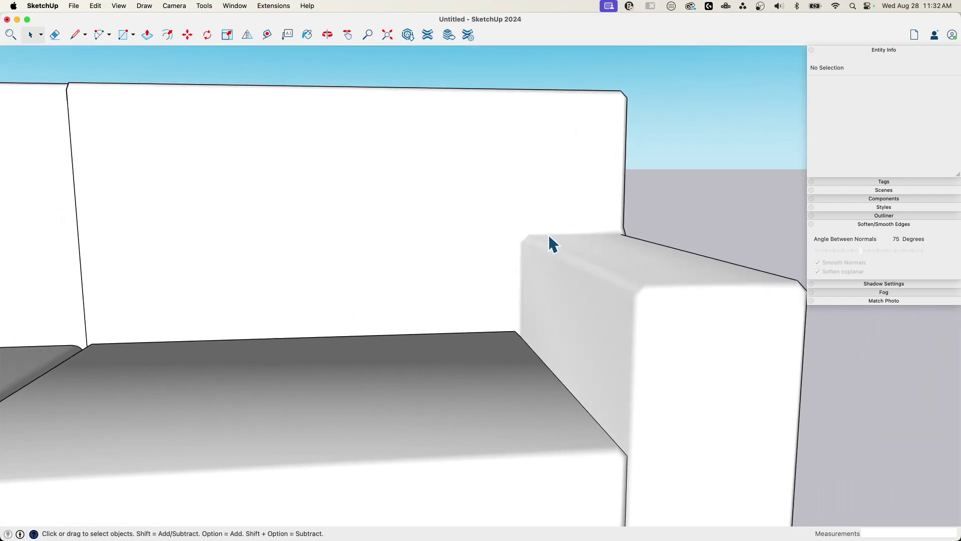
pyautogui.scroll(8, 556, 268)
pyautogui.moveTo(571, 298); pyautogui.dragTo(645, 329, button='middle')
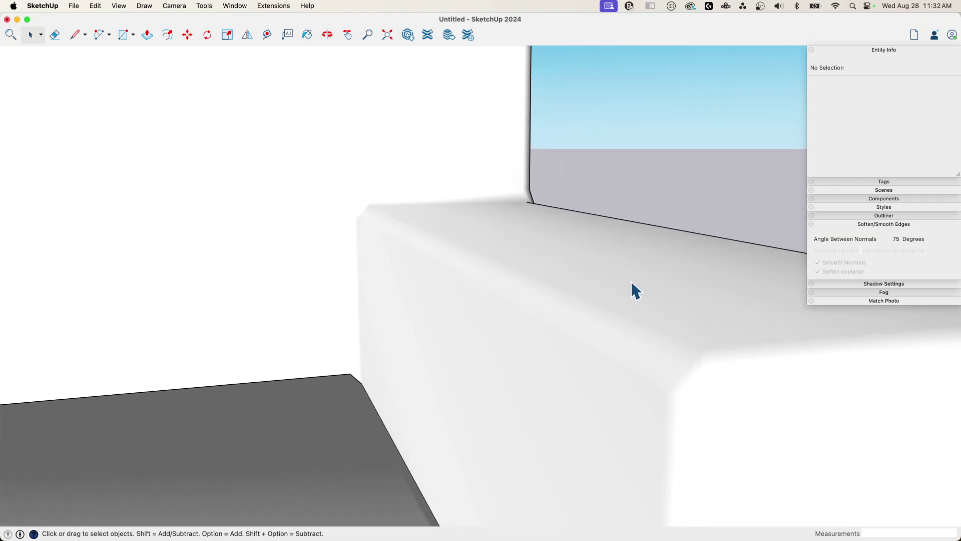
# - Inspect the left armrest's rounded front corner up close, both smoothed and with hidden geometry shown
pyautogui.moveTo(571, 276); pyautogui.dragTo(331, 323, button='middle')
pyautogui.scroll(5, 331, 320)
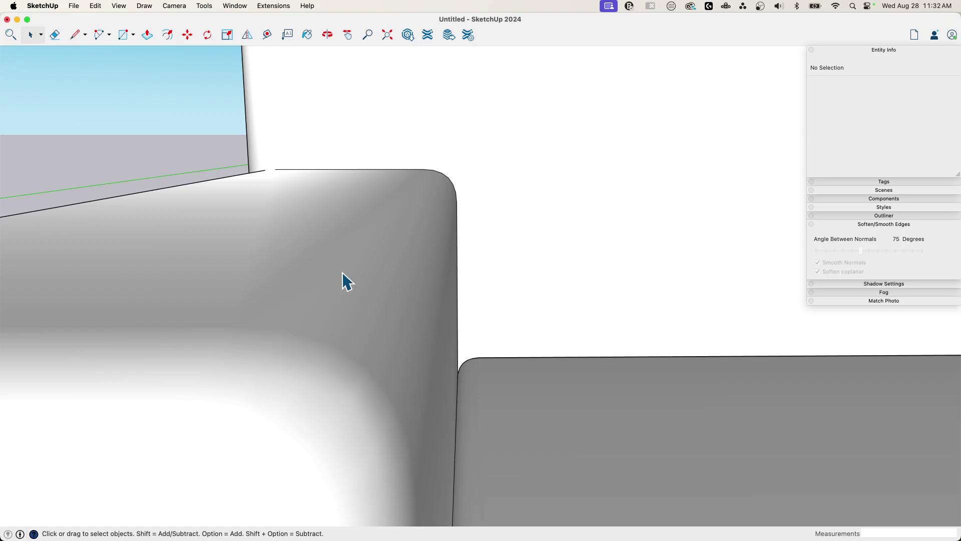
pyautogui.moveTo(365, 281)
pyautogui.mouseDown(button='middle')
pyautogui.moveTo(392, 304)
pyautogui.moveTo(383, 329)
pyautogui.mouseUp(button='middle')
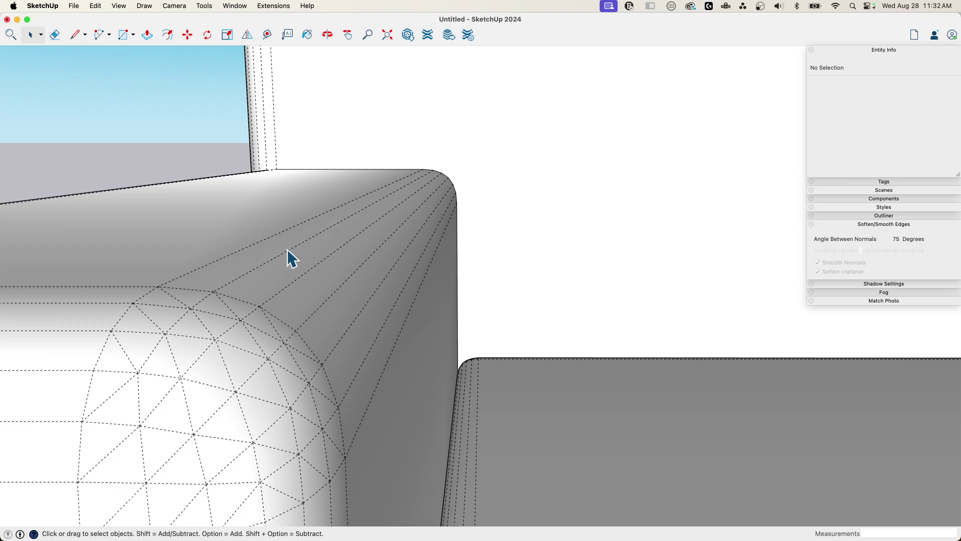
pyautogui.scroll(-6, 328, 316)
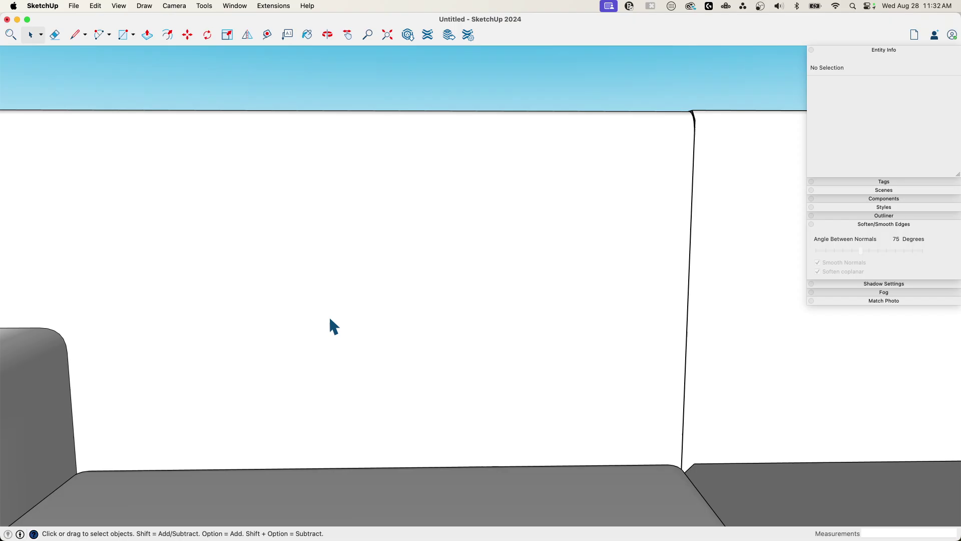
# - Show hidden geometry at the right armrest and examine the facets of its beveled inner corner
pyautogui.scroll(8, 455, 300)
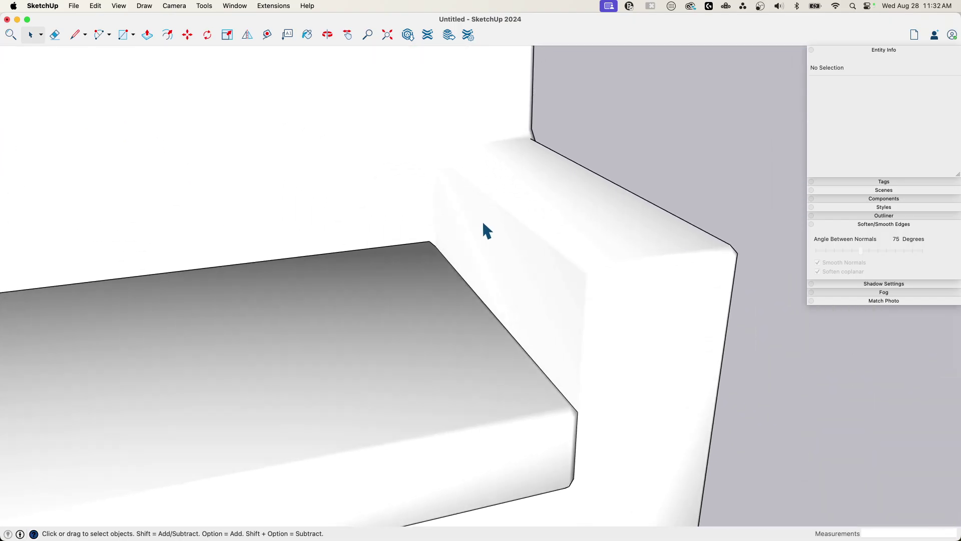
pyautogui.hotkey('alt', 'h')
pyautogui.scroll(5, 534, 220)
pyautogui.moveTo(566, 224); pyautogui.dragTo(488, 217, button='middle')
pyautogui.scroll(-5, 488, 217)
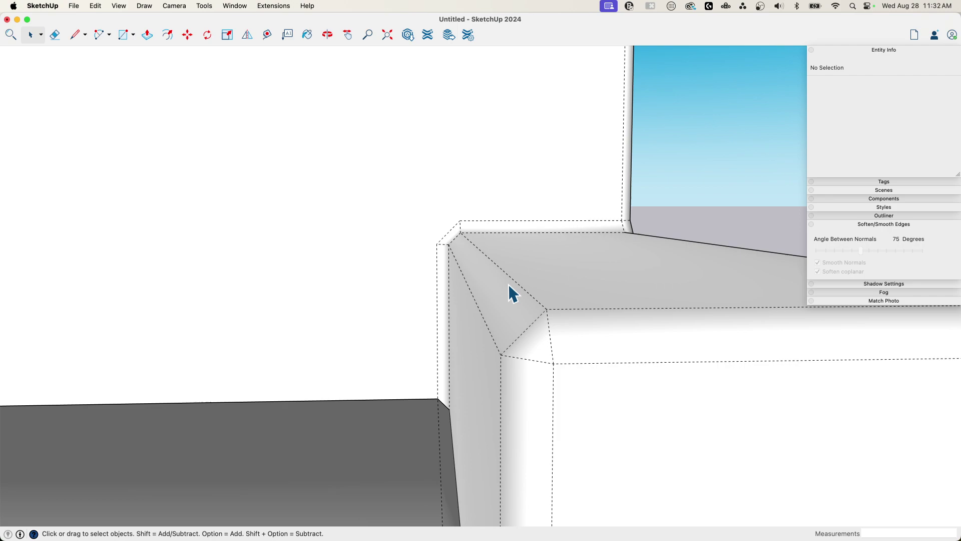
pyautogui.moveTo(469, 331); pyautogui.dragTo(422, 316, button='middle')
# - Examine the sofa from its right end with hidden geometry shown, comparing the edge density of the two halves
pyautogui.scroll(-8, 539, 281)
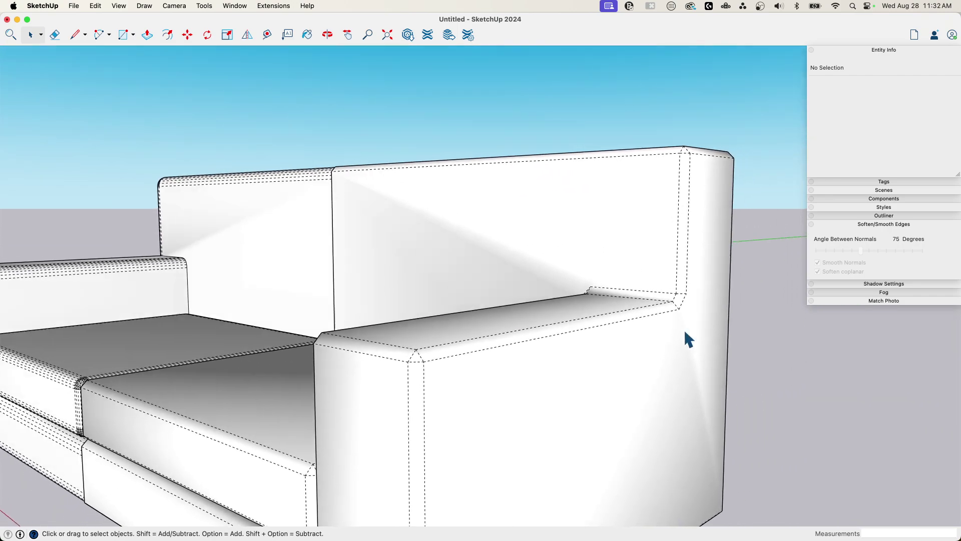
pyautogui.moveTo(685, 331); pyautogui.dragTo(186, 425, button='middle')
pyautogui.scroll(-5, 200, 426)
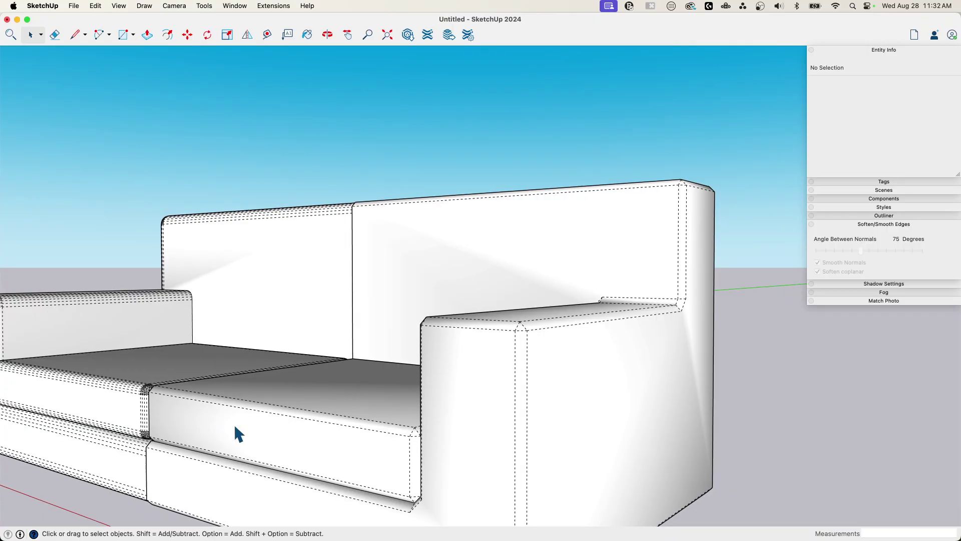
pyautogui.scroll(4, 298, 428)
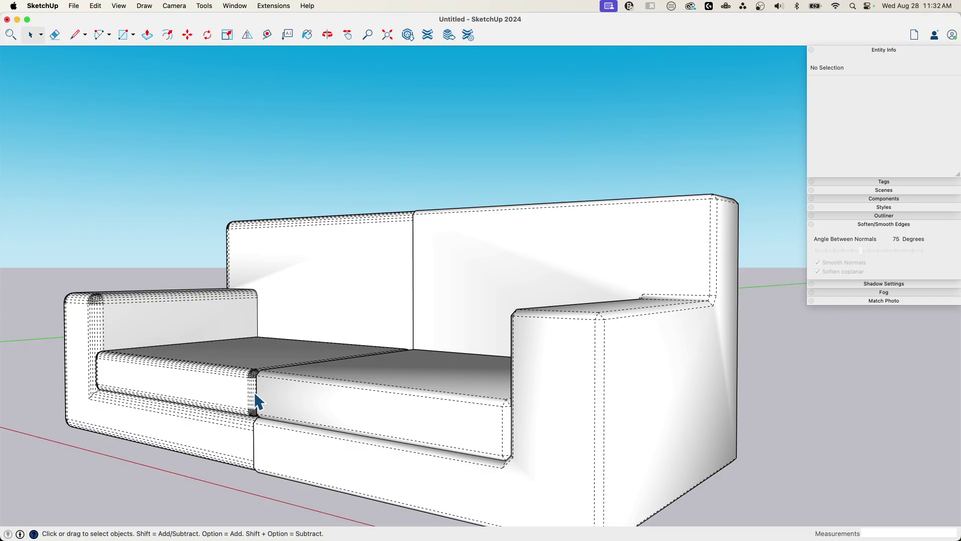
pyautogui.moveTo(303, 403); pyautogui.dragTo(646, 334, button='middle')
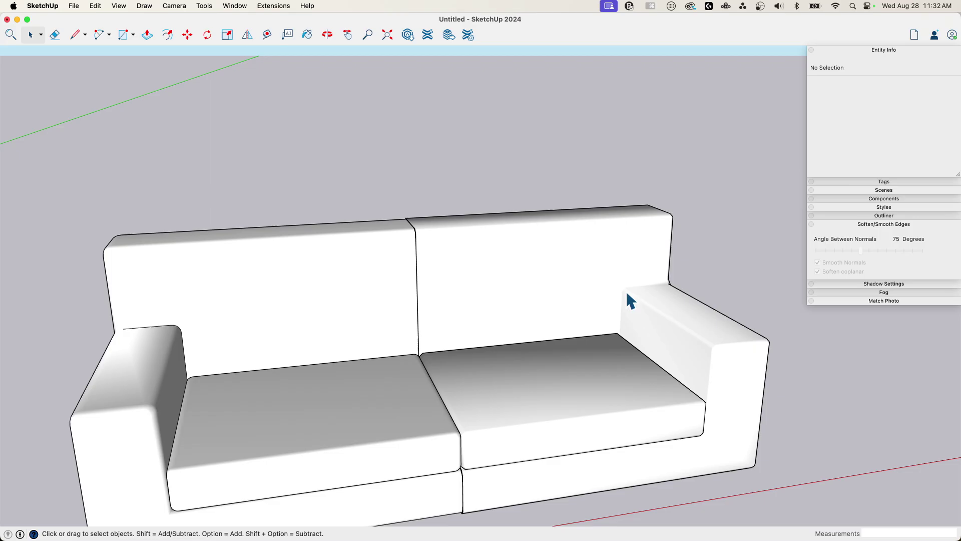
# - Compare the overall shading of the sofa's two halves with hidden geometry off, from close up and from a distance
pyautogui.moveTo(31, 373); pyautogui.dragTo(347, 302, button='middle')
pyautogui.scroll(3, 182, 373)
pyautogui.moveTo(340, 353); pyautogui.dragTo(417, 309, button='middle')
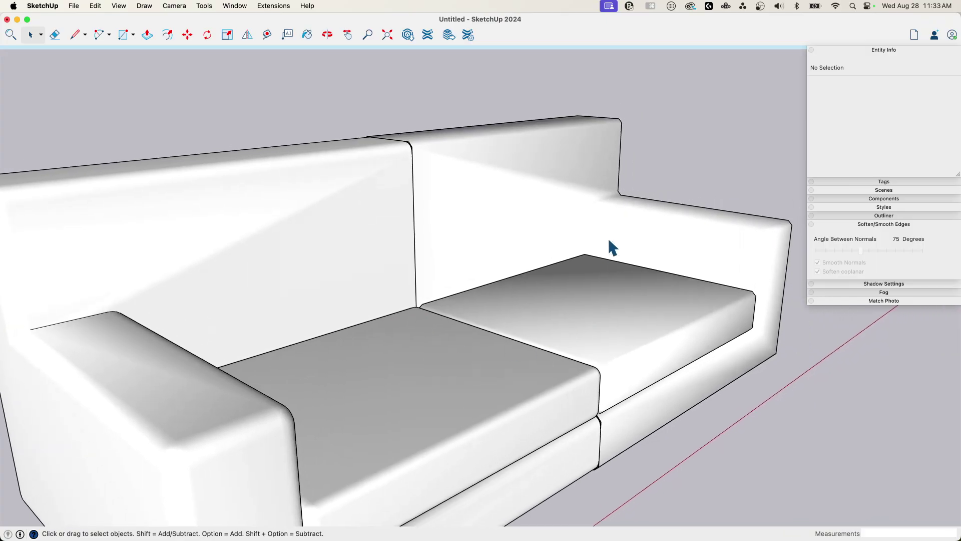
pyautogui.scroll(-3, 608, 237)
pyautogui.moveTo(608, 236)
pyautogui.mouseDown(button='middle')
pyautogui.moveTo(547, 217)
pyautogui.moveTo(683, 242)
pyautogui.moveTo(668, 317)
pyautogui.moveTo(671, 378)
pyautogui.moveTo(587, 326)
pyautogui.moveTo(412, 369)
pyautogui.moveTo(399, 292)
pyautogui.moveTo(440, 326)
pyautogui.moveTo(551, 266)
pyautogui.moveTo(598, 269)
pyautogui.moveTo(521, 215)
pyautogui.moveTo(509, 322)
pyautogui.moveTo(539, 295)
pyautogui.moveTo(564, 336)
pyautogui.moveTo(646, 283)
pyautogui.moveTo(631, 320)
pyautogui.moveTo(369, 382)
pyautogui.mouseUp(button='middle')
pyautogui.scroll(-2, 666, 323)
pyautogui.scroll(5, 350, 325)
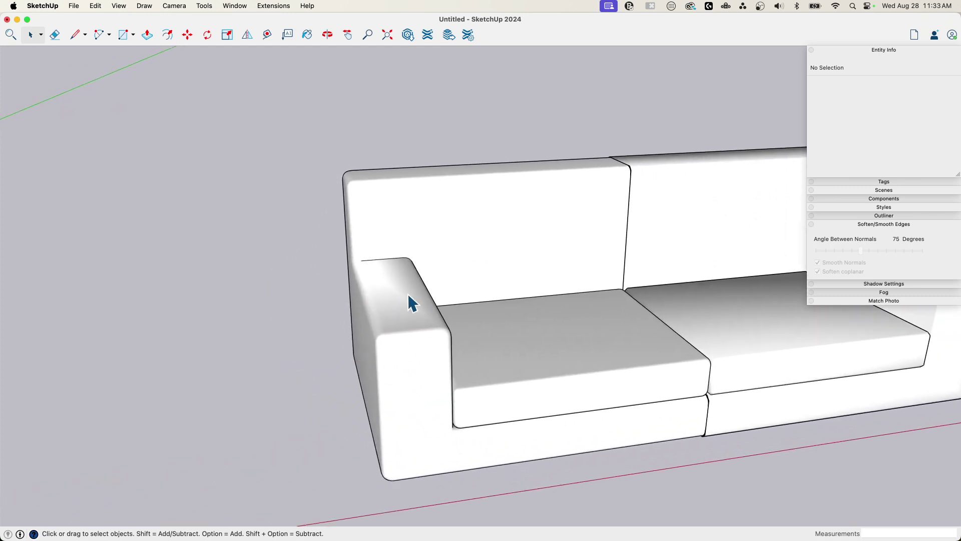
pyautogui.scroll(-4, 410, 303)
pyautogui.scroll(-5, 438, 339)
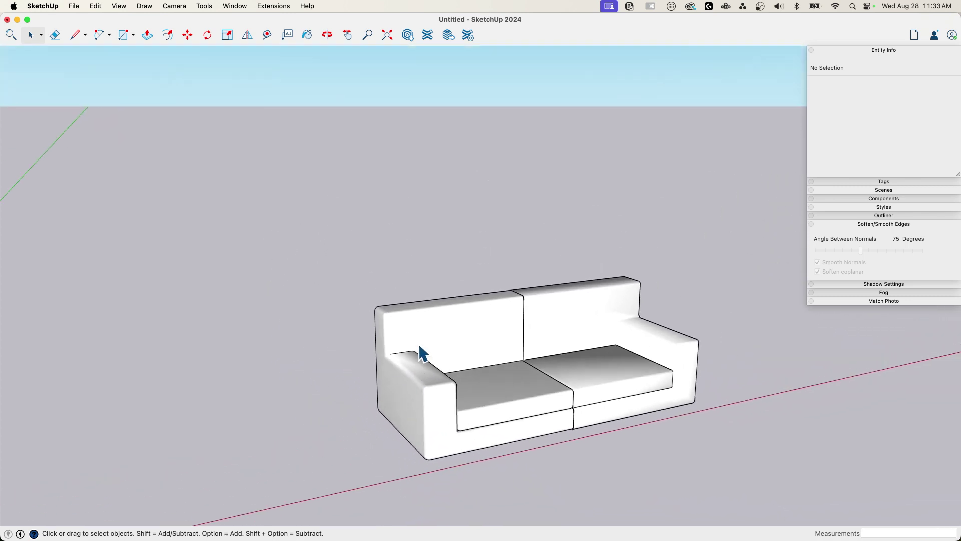
# - Examine the sofa from far away beside the cubes, and compare the softened edges and cushions of its two halves from several raised front angles
pyautogui.scroll(-8, 423, 353)
pyautogui.scroll(3, 431, 393)
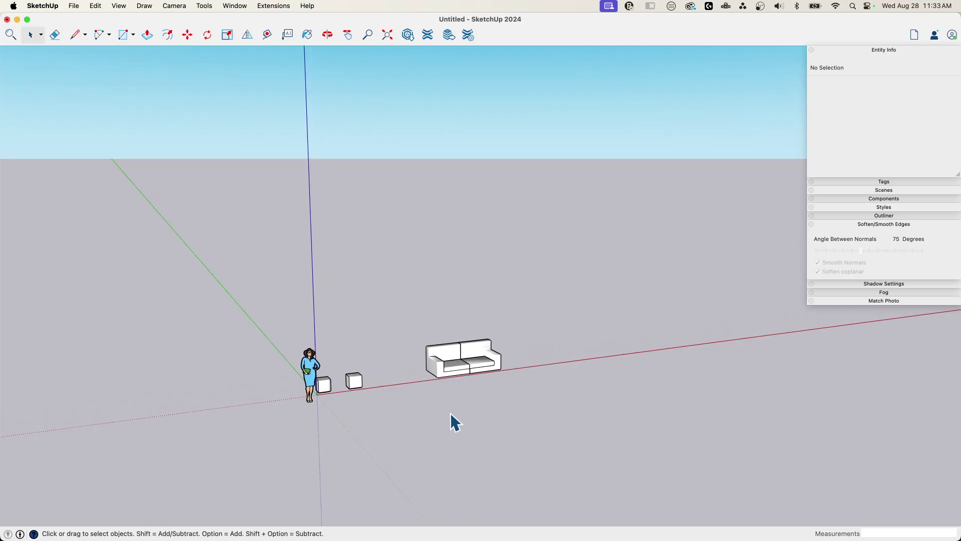
pyautogui.scroll(6, 449, 414)
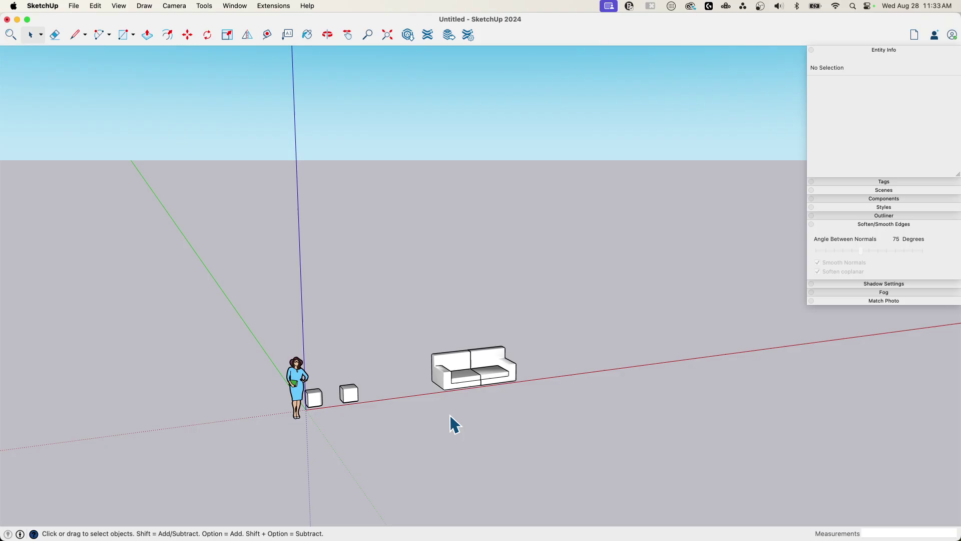
pyautogui.scroll(8, 448, 414)
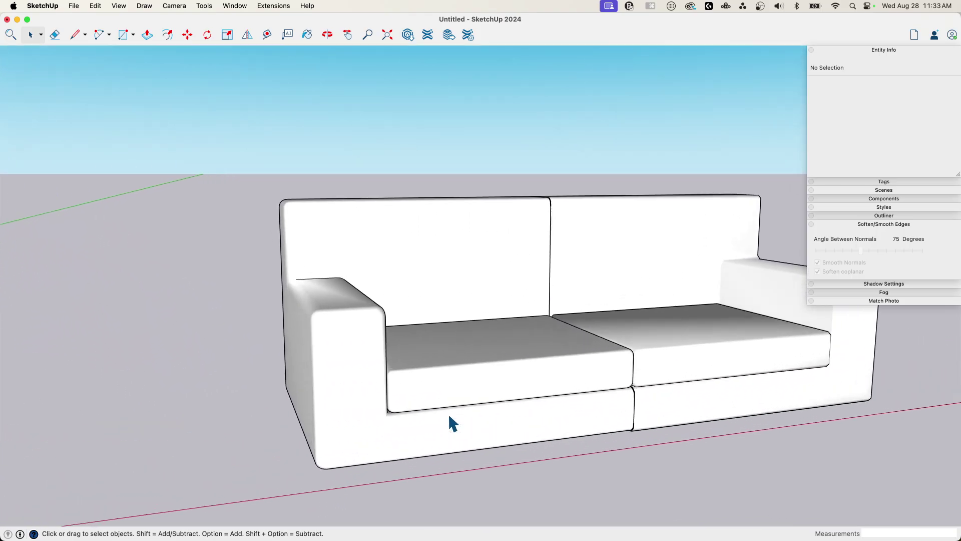
pyautogui.scroll(-5, 449, 415)
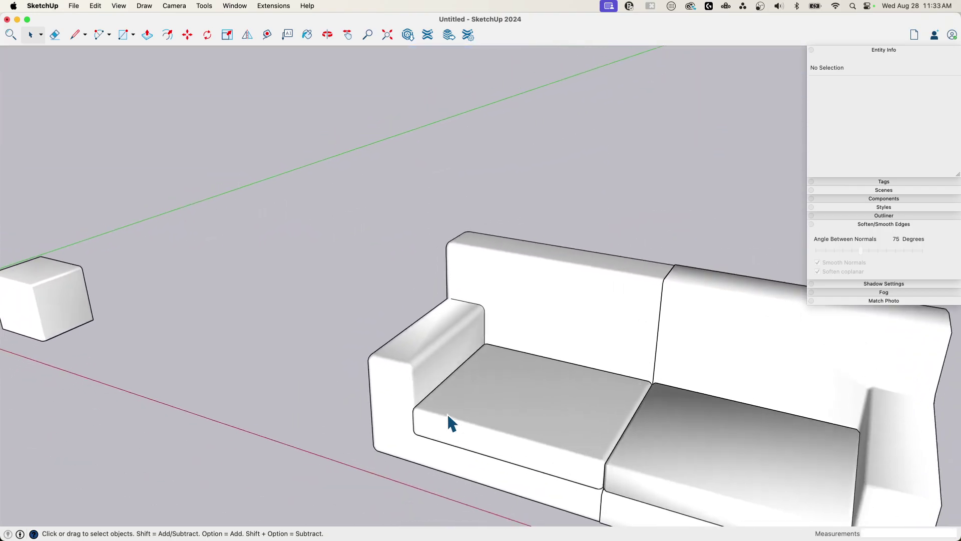
pyautogui.scroll(2, 408, 304)
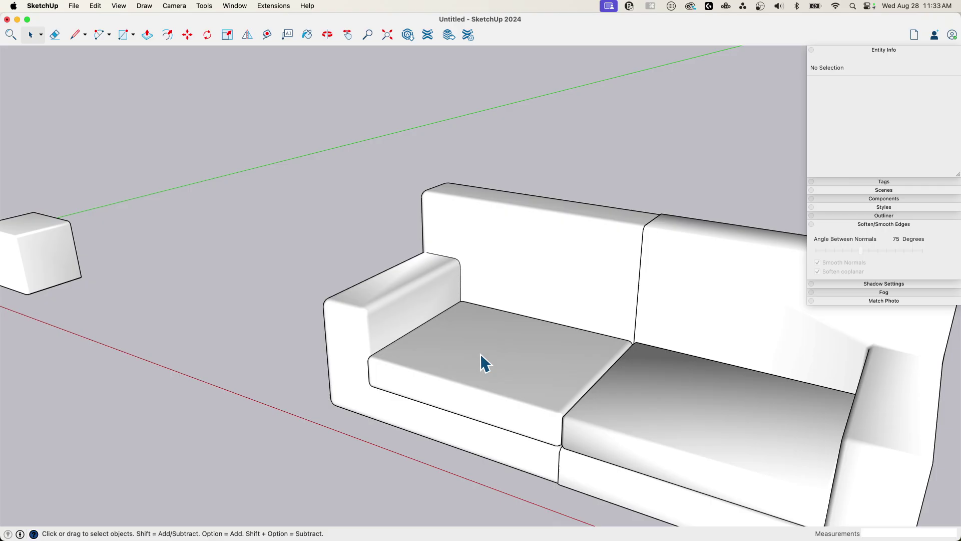
pyautogui.moveTo(453, 341)
pyautogui.mouseDown(button='middle')
pyautogui.moveTo(465, 341)
pyautogui.moveTo(508, 384)
pyautogui.moveTo(517, 311)
pyautogui.moveTo(580, 221)
pyautogui.moveTo(575, 215)
pyautogui.moveTo(468, 369)
pyautogui.moveTo(595, 429)
pyautogui.moveTo(573, 400)
pyautogui.moveTo(557, 340)
pyautogui.moveTo(467, 336)
pyautogui.moveTo(474, 348)
pyautogui.moveTo(465, 320)
pyautogui.moveTo(488, 298)
pyautogui.moveTo(567, 305)
pyautogui.moveTo(437, 314)
pyautogui.moveTo(307, 374)
pyautogui.moveTo(235, 351)
pyautogui.moveTo(283, 284)
pyautogui.moveTo(315, 299)
pyautogui.moveTo(308, 312)
pyautogui.moveTo(362, 330)
pyautogui.moveTo(392, 303)
pyautogui.moveTo(377, 251)
pyautogui.moveTo(371, 294)
pyautogui.moveTo(427, 171)
pyautogui.moveTo(407, 183)
pyautogui.moveTo(288, 183)
pyautogui.moveTo(633, 232)
pyautogui.moveTo(463, 298)
pyautogui.moveTo(190, 162)
pyautogui.moveTo(129, 253)
pyautogui.moveTo(185, 170)
pyautogui.moveTo(98, 196)
pyautogui.moveTo(128, 182)
pyautogui.moveTo(434, 300)
pyautogui.moveTo(489, 286)
pyautogui.moveTo(524, 222)
pyautogui.mouseUp(button='middle')
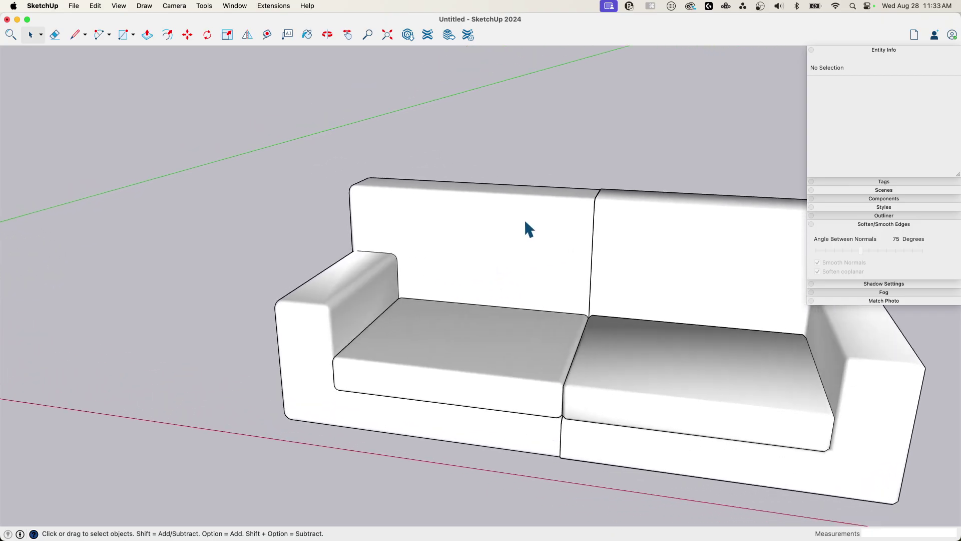
pyautogui.moveTo(448, 251); pyautogui.dragTo(398, 275, button='middle')
pyautogui.moveTo(472, 291); pyautogui.dragTo(334, 202, button='middle')
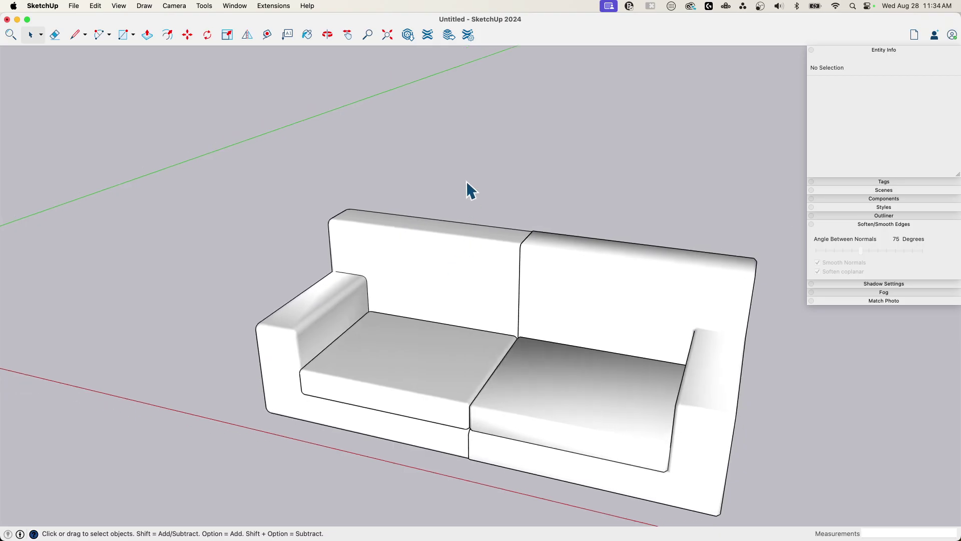